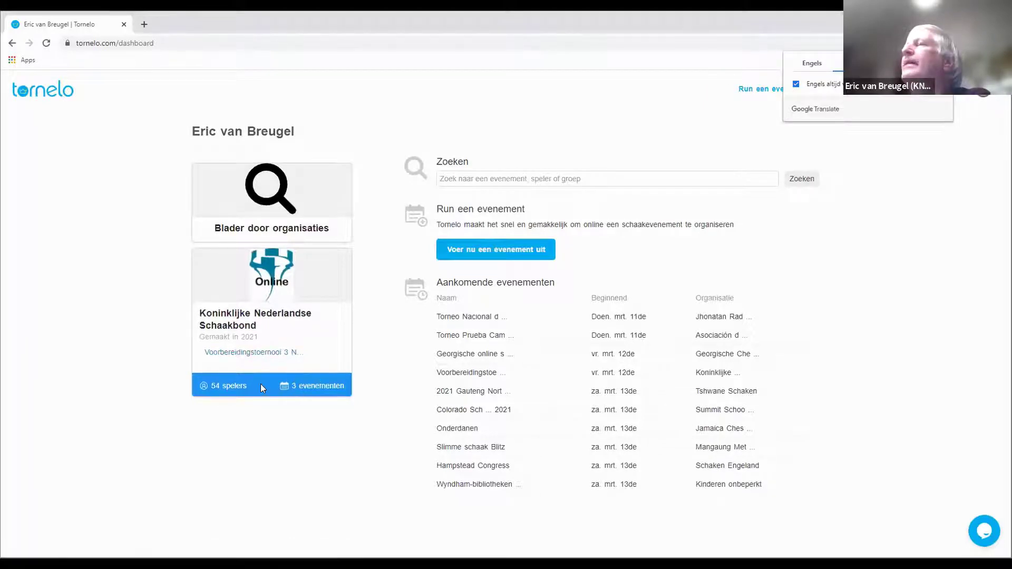
- Open the "Testtoernooi webinar 11 maart" event of the Koninklijke Nederlandse Schaakbond organisation
{"action": "left_click", "coordinate": [616, 264]}
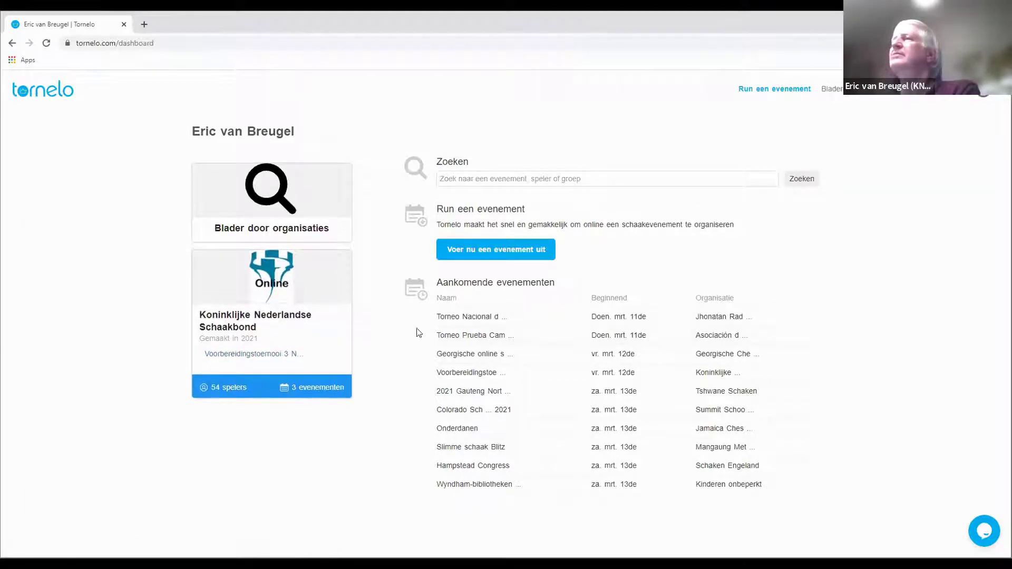
{"action": "left_click", "coordinate": [241, 321]}
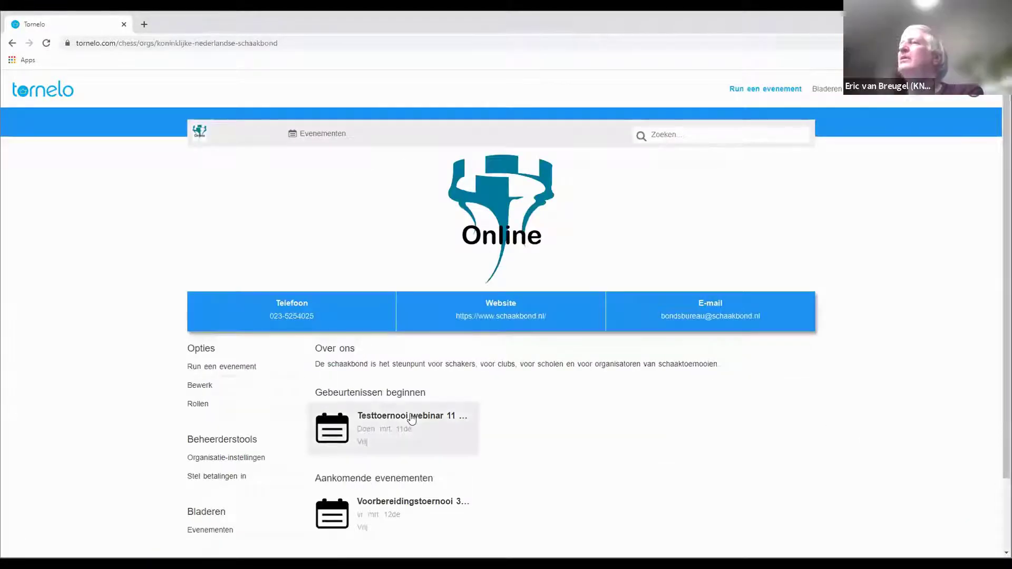
{"action": "left_click", "coordinate": [406, 420]}
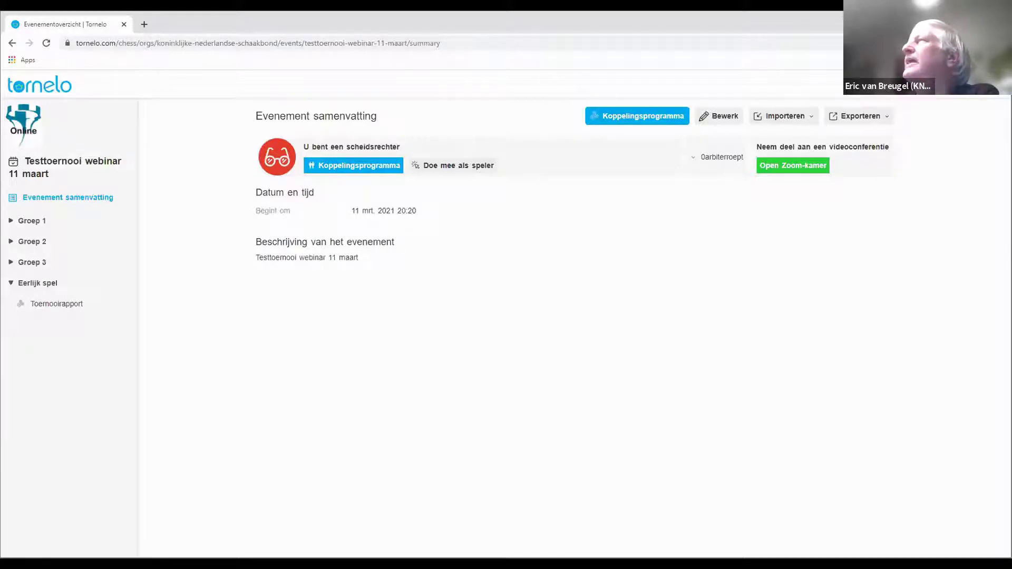
- Return to the dashboard and reopen the 11 March test tournament through the Koninklijke Nederlandse Schaakbond page
{"action": "left_click", "coordinate": [988, 84]}
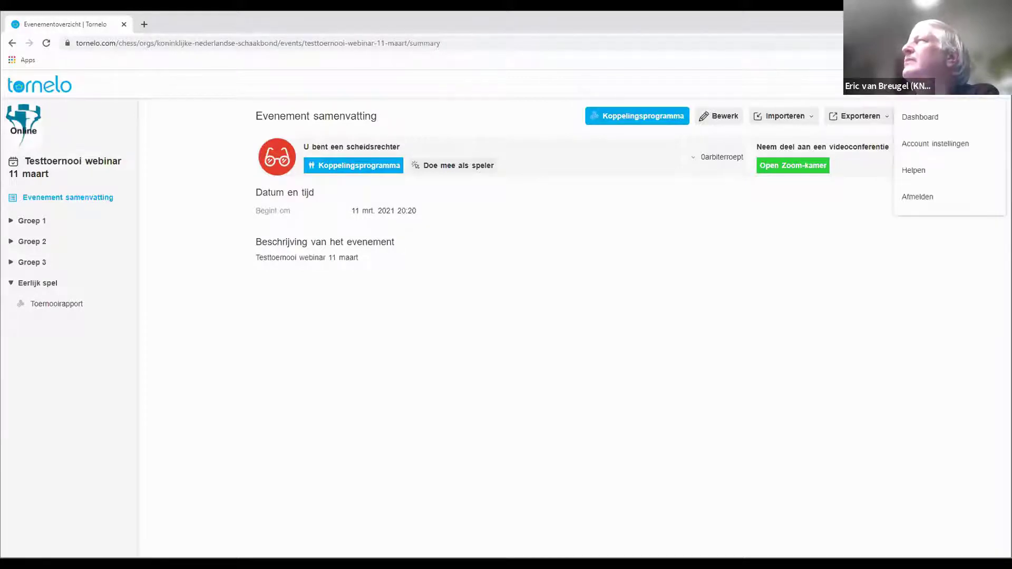
{"action": "left_click", "coordinate": [924, 117]}
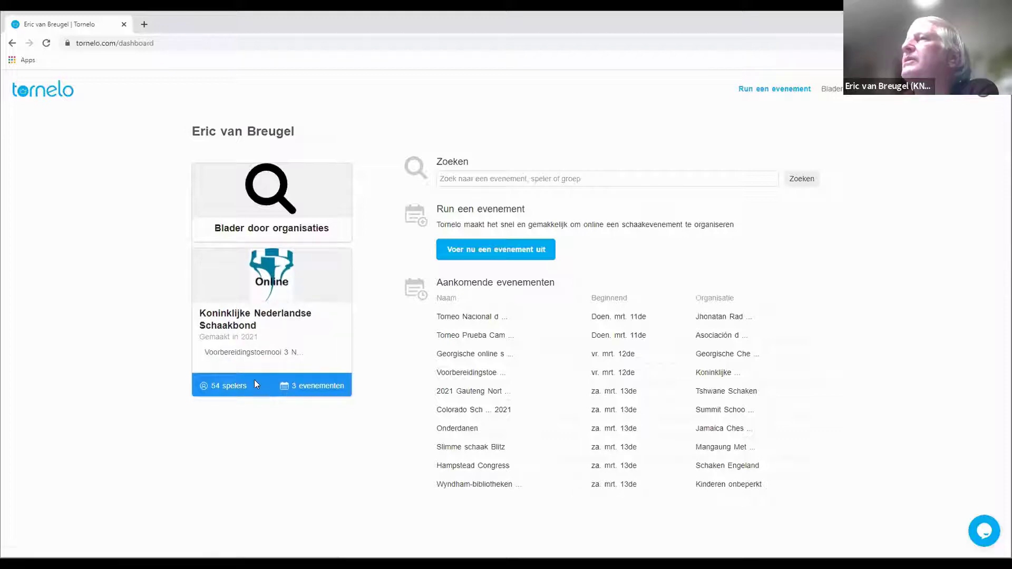
{"action": "left_click", "coordinate": [240, 331]}
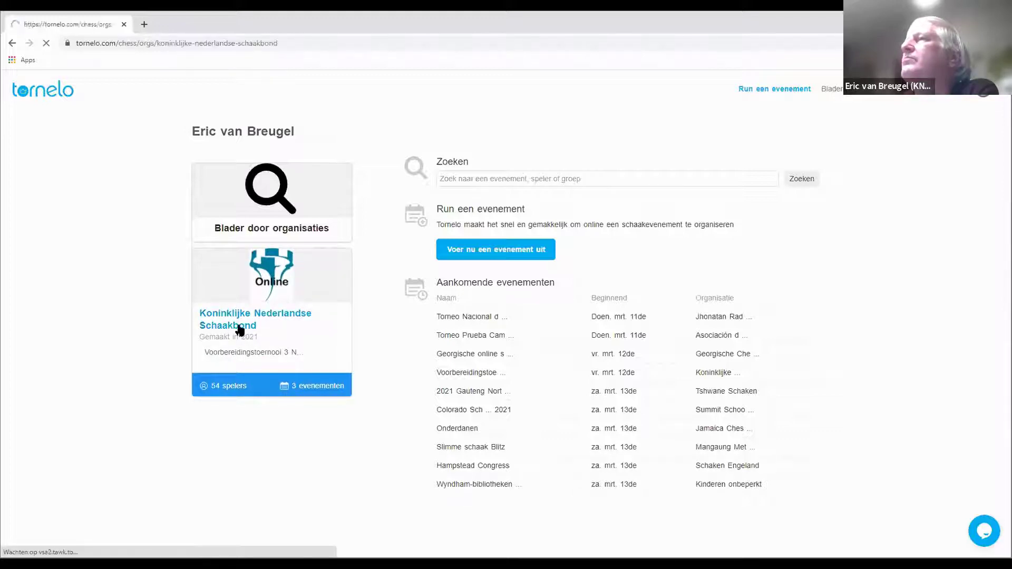
{"action": "left_click", "coordinate": [397, 419]}
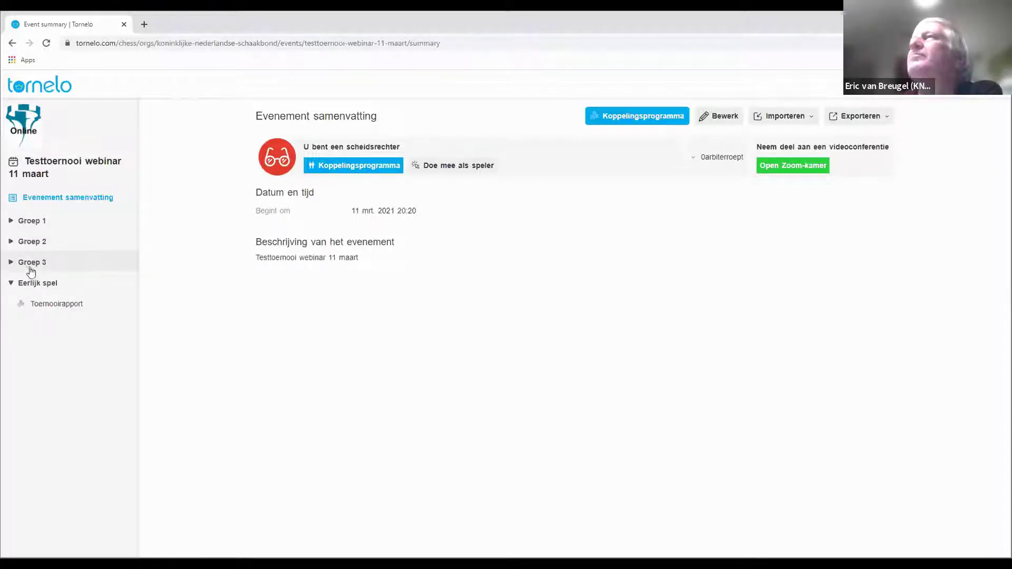
- Expand Groep 1, Groep 2 and Groep 3 in the event overview and examine the arbiter role line
{"action": "left_click", "coordinate": [33, 221]}
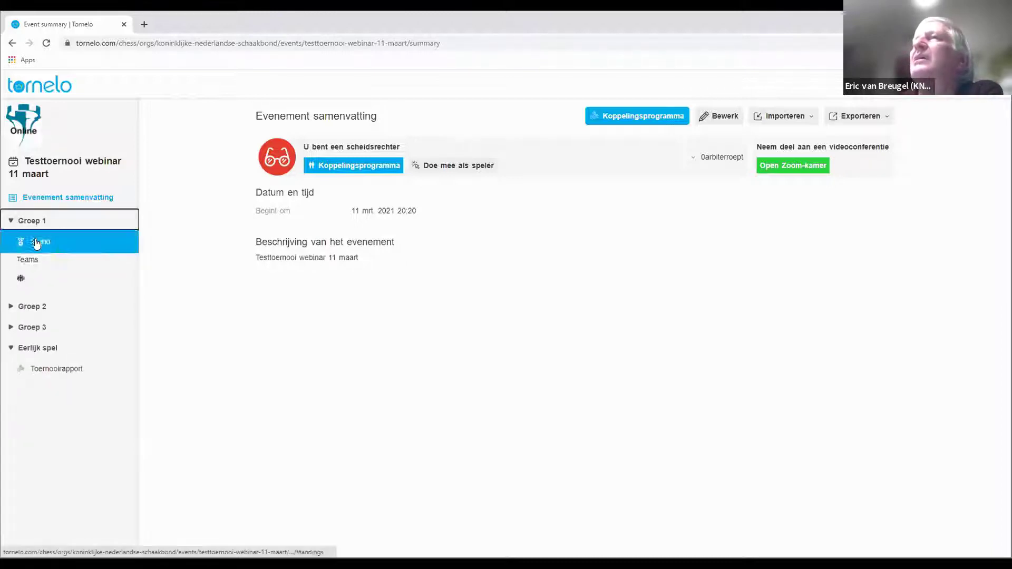
{"action": "left_click", "coordinate": [35, 311]}
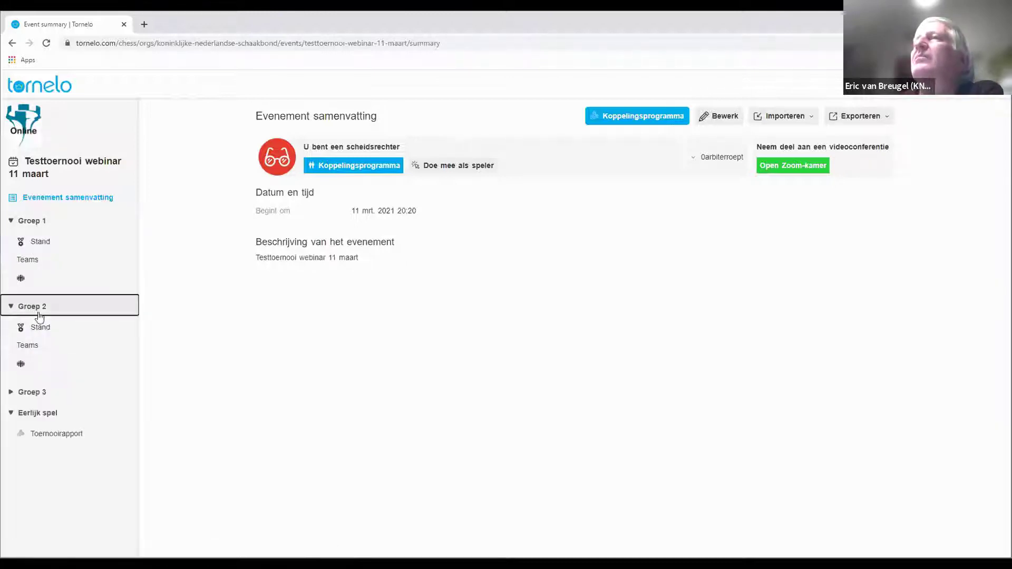
{"action": "left_click", "coordinate": [32, 396]}
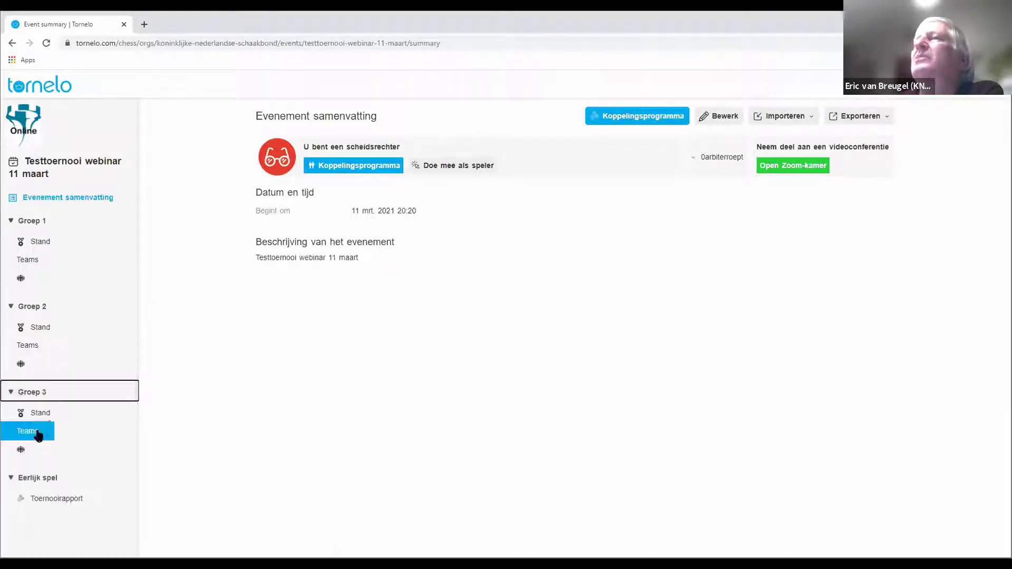
{"action": "left_click", "coordinate": [180, 199]}
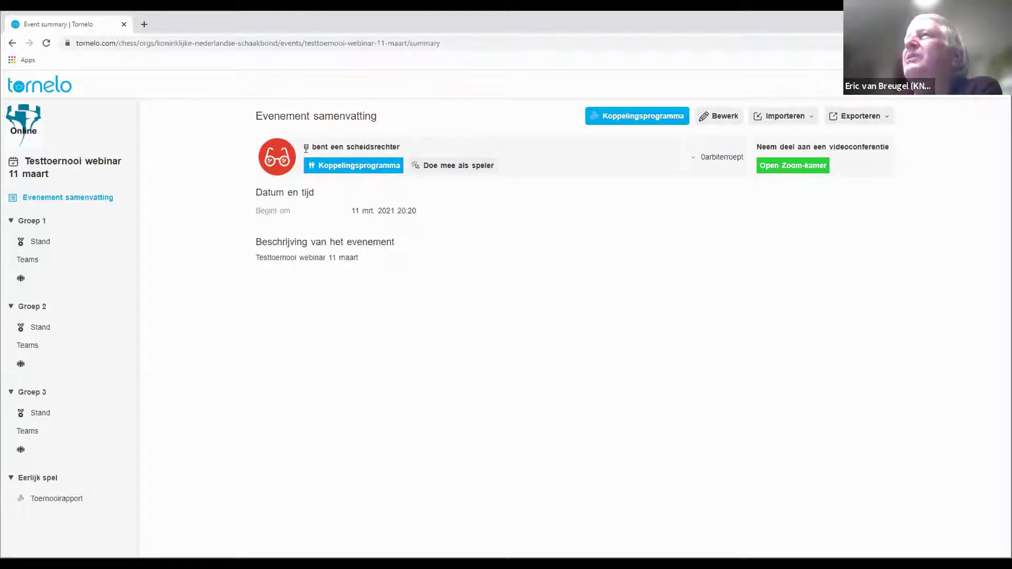
{"action": "left_click_drag", "start_coordinate": [306, 148], "coordinate": [401, 149]}
{"action": "left_click", "coordinate": [402, 151]}
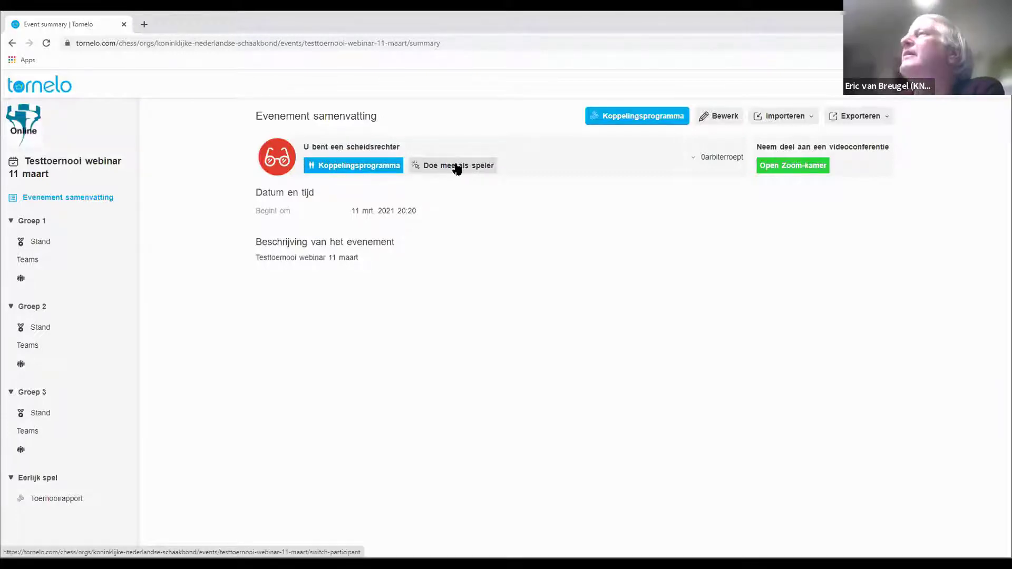
- Open the event's pairing program and view the player lists of Groep 2 and Groep 3, ending on Groep 1
{"action": "left_click", "coordinate": [349, 168]}
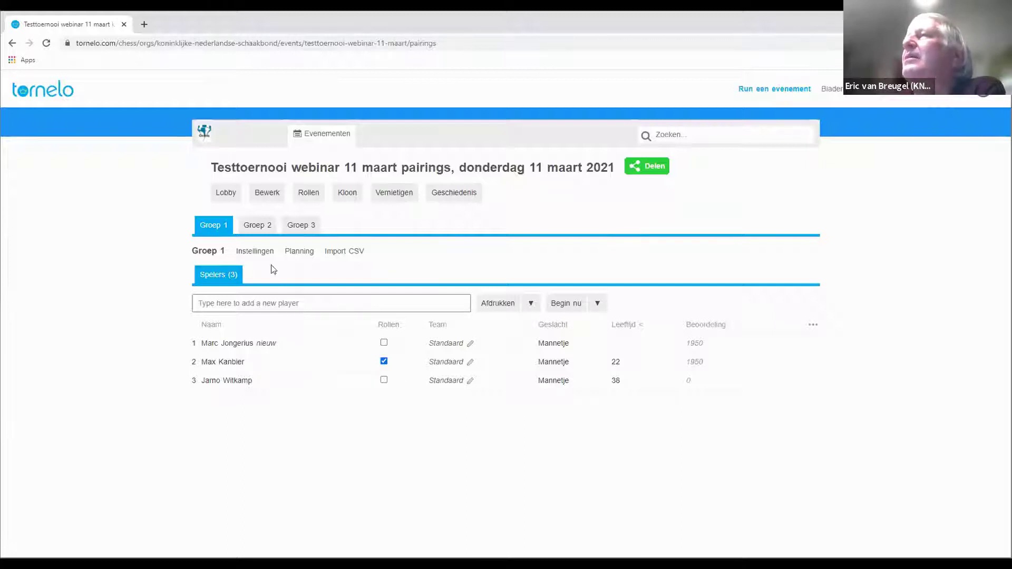
{"action": "left_click", "coordinate": [258, 225]}
{"action": "left_click", "coordinate": [297, 226]}
{"action": "left_click", "coordinate": [264, 225]}
{"action": "left_click", "coordinate": [207, 226]}
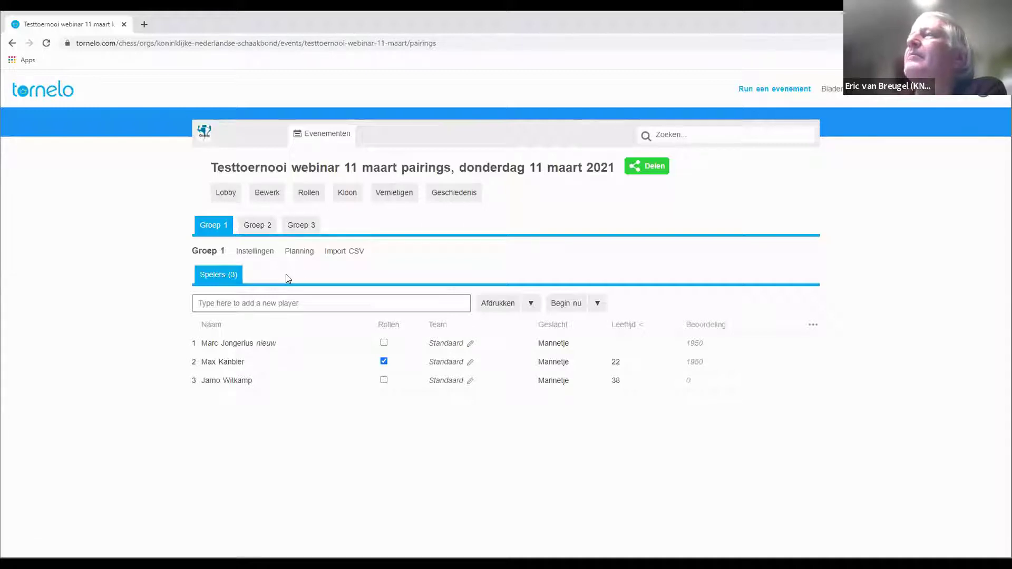
- Go to the event lobby, reopen the pairing program and start a CSV player import with file upload for Groep 1
{"action": "left_click", "coordinate": [224, 194]}
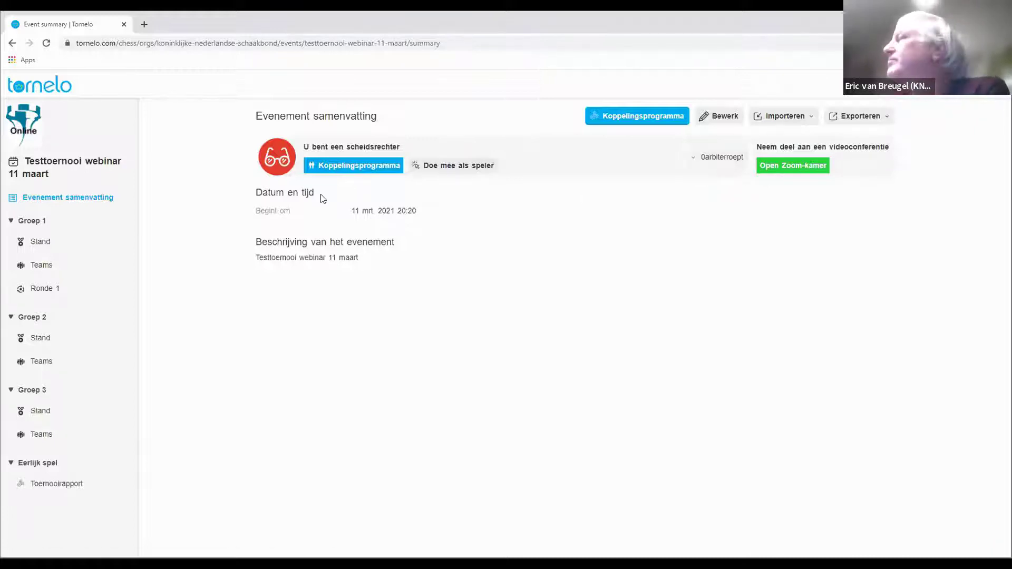
{"action": "left_click", "coordinate": [342, 165]}
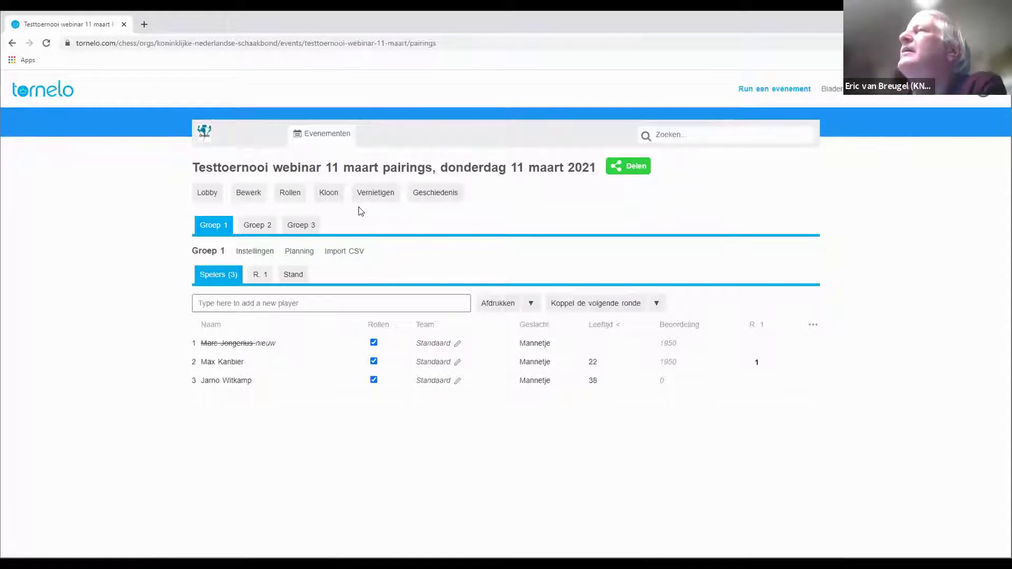
{"action": "left_click", "coordinate": [341, 252]}
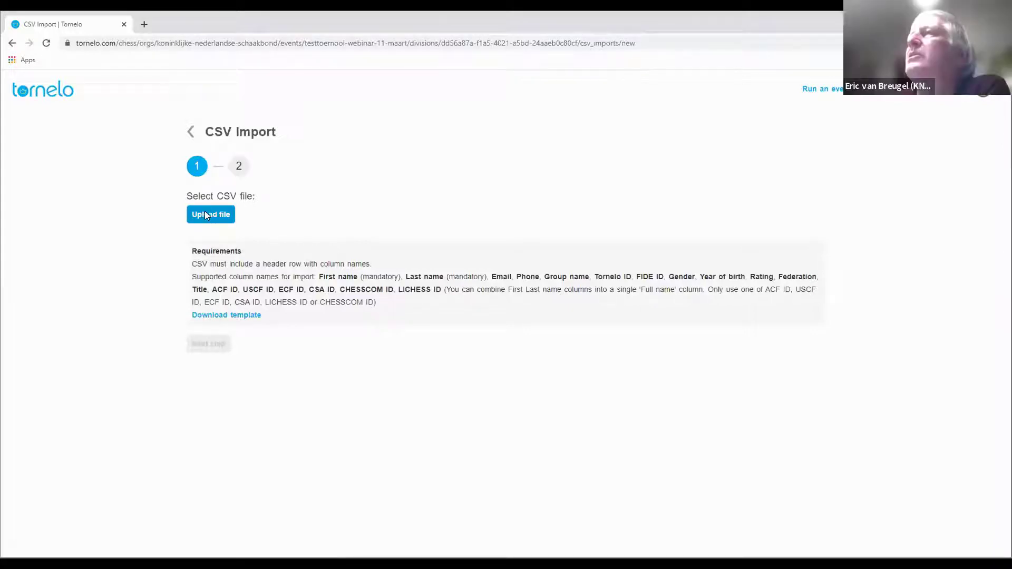
{"action": "left_click", "coordinate": [206, 215]}
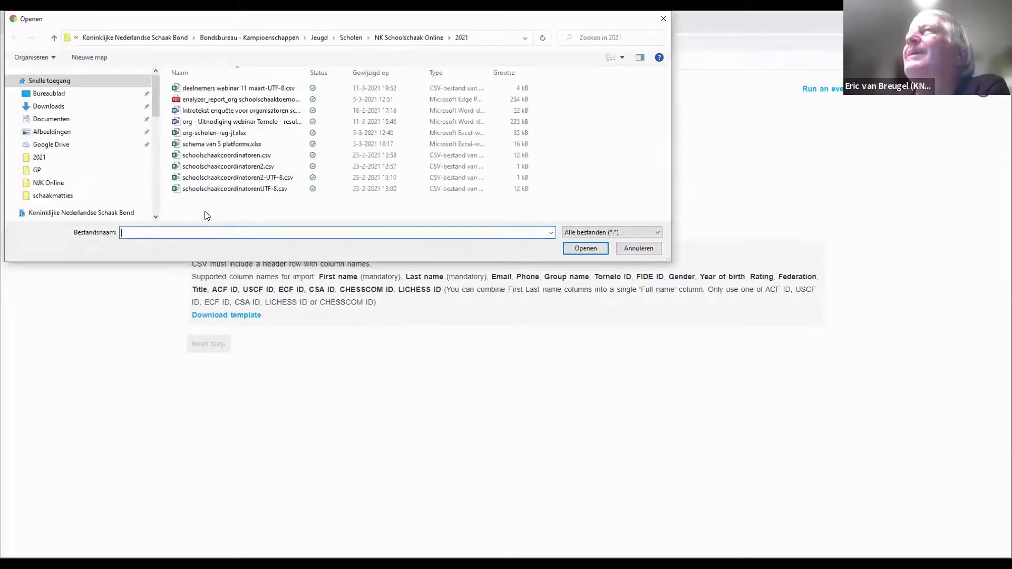
- View the contents of "deelnemers webinar 11 maart-UTF-8.csv" in Kladblok, then close it
{"action": "left_click", "coordinate": [253, 88]}
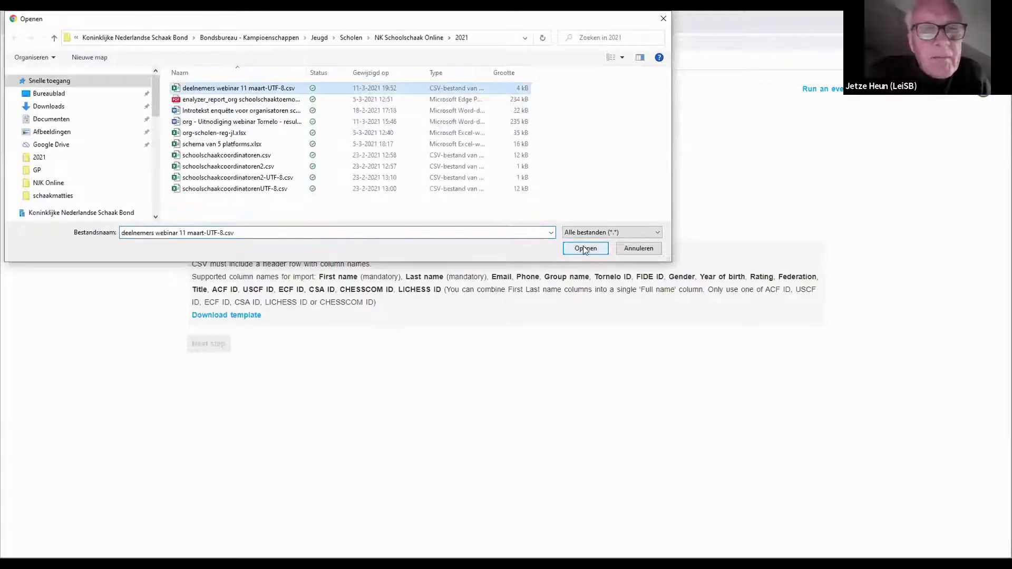
{"action": "double_click", "coordinate": [215, 88]}
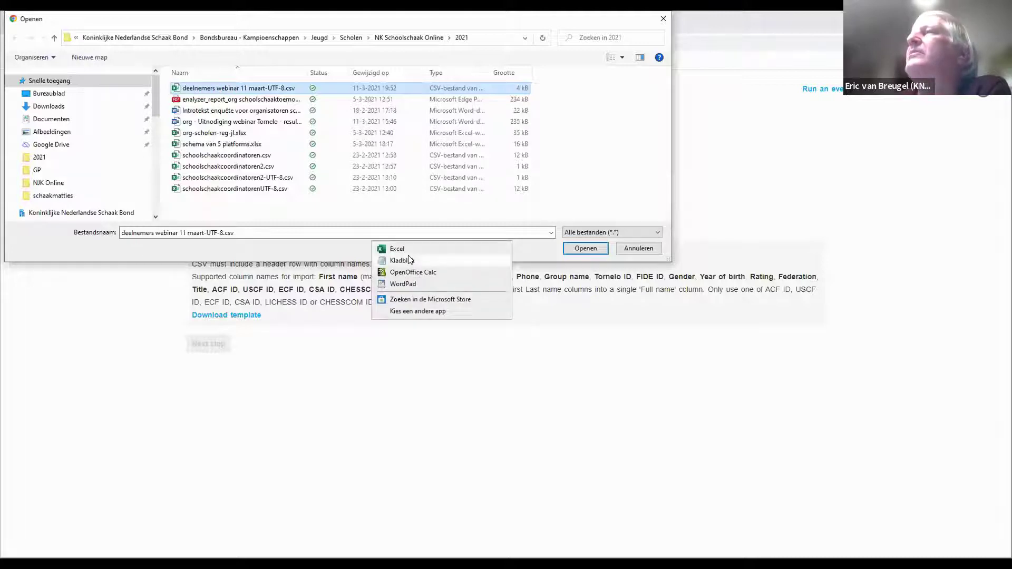
{"action": "left_click", "coordinate": [410, 261]}
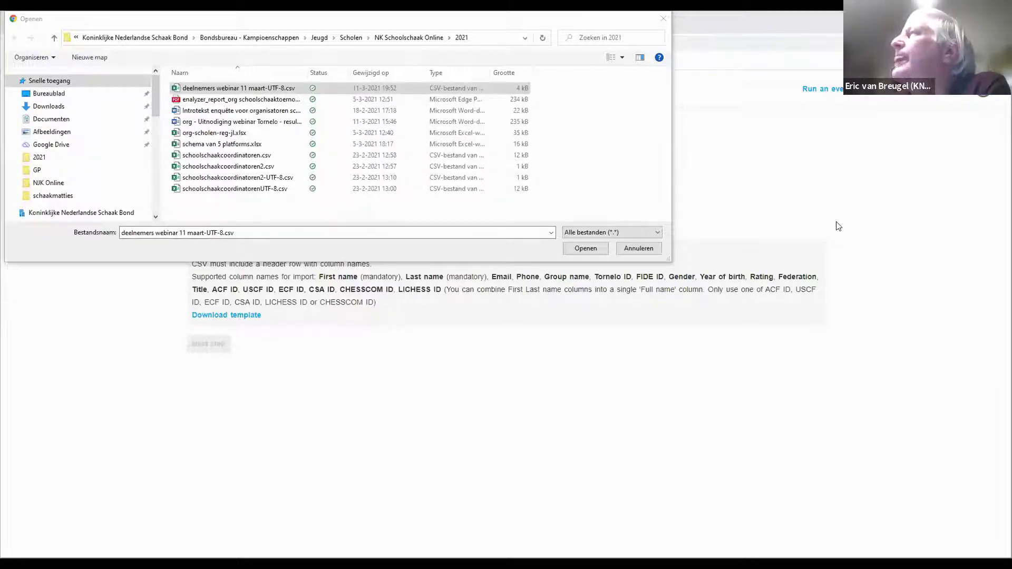
{"action": "left_click", "coordinate": [256, 242]}
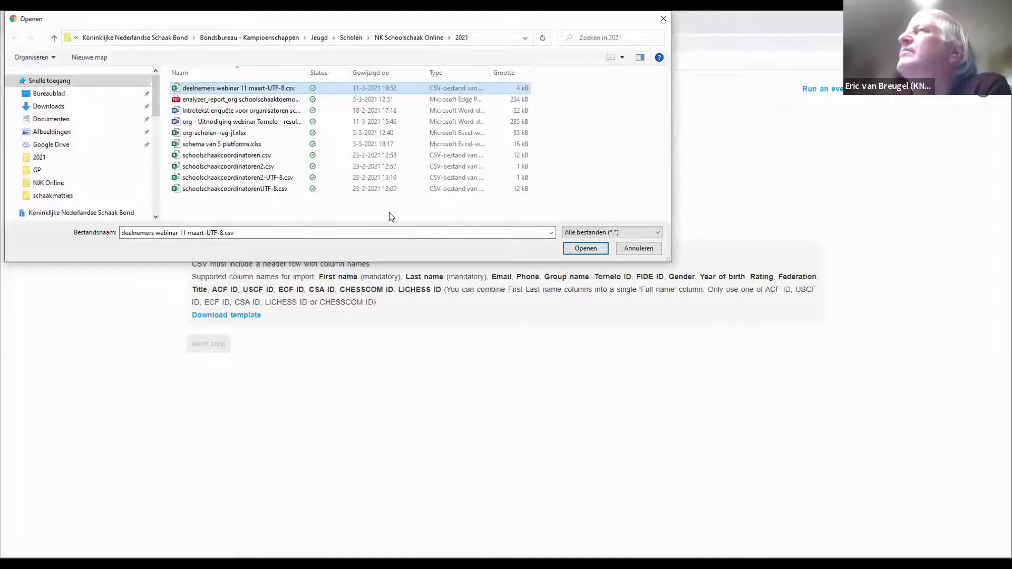
{"action": "key", "text": "Escape"}
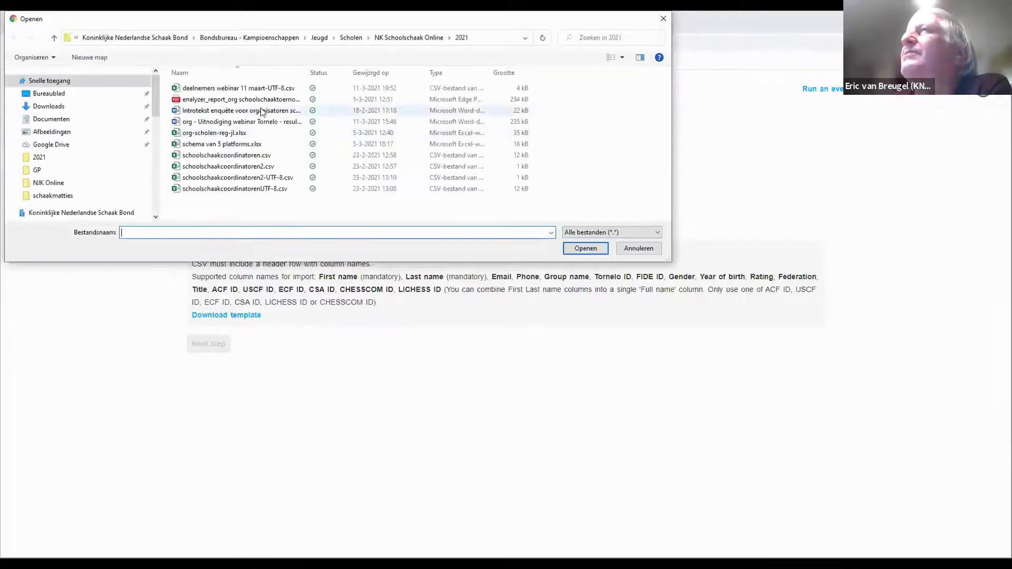
- Upload "deelnemers webinar 11 maart-UTF-8.csv" and import its entries as players into Groep 1
{"action": "left_click", "coordinate": [235, 88]}
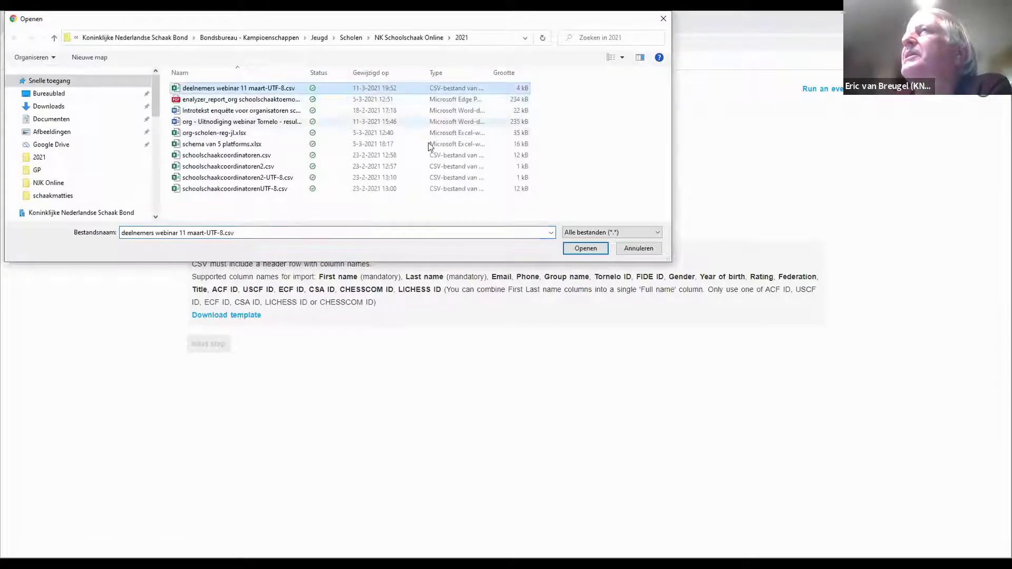
{"action": "left_click", "coordinate": [584, 248]}
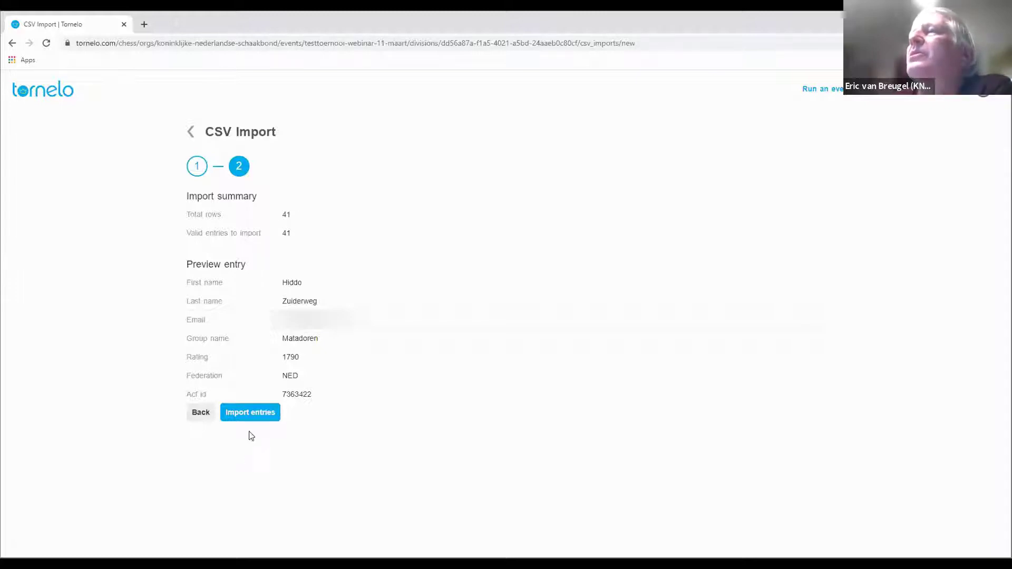
{"action": "left_click", "coordinate": [252, 415]}
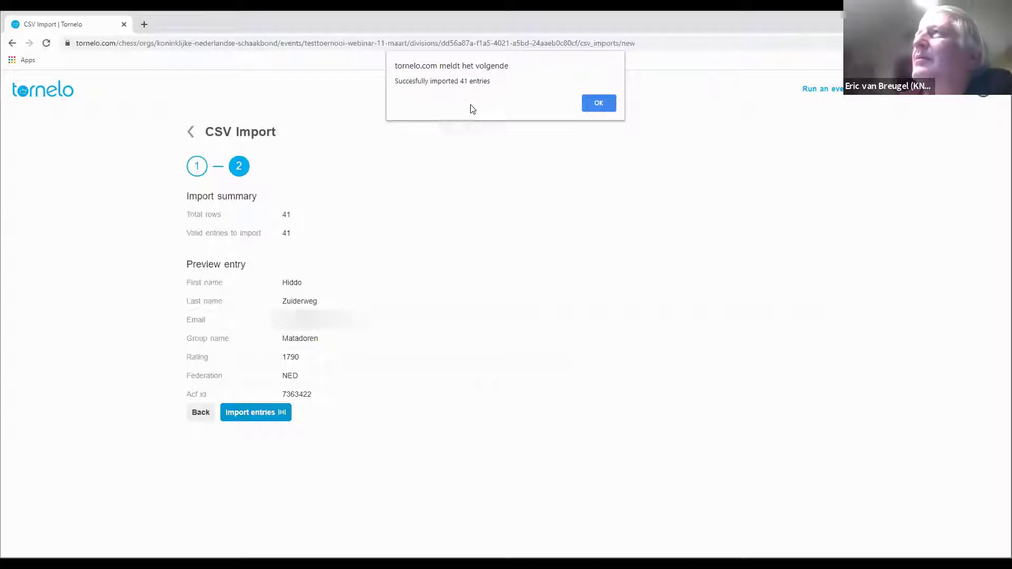
{"action": "left_click", "coordinate": [601, 103]}
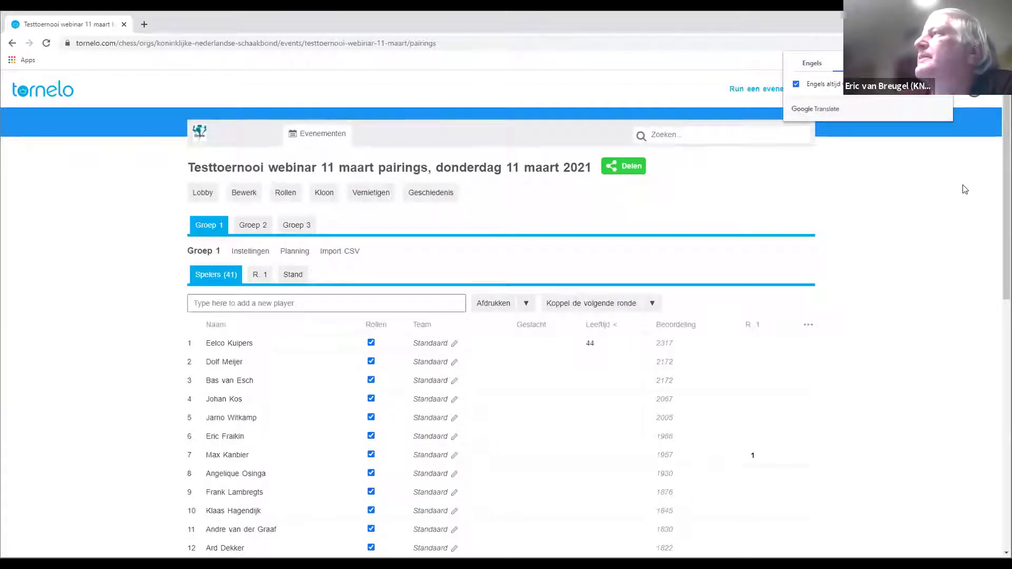
- Examine the full list of imported players in Groep 1 from first to last entry
{"action": "scroll", "coordinate": [506, 311], "scroll_direction": "down", "scroll_amount": 6}
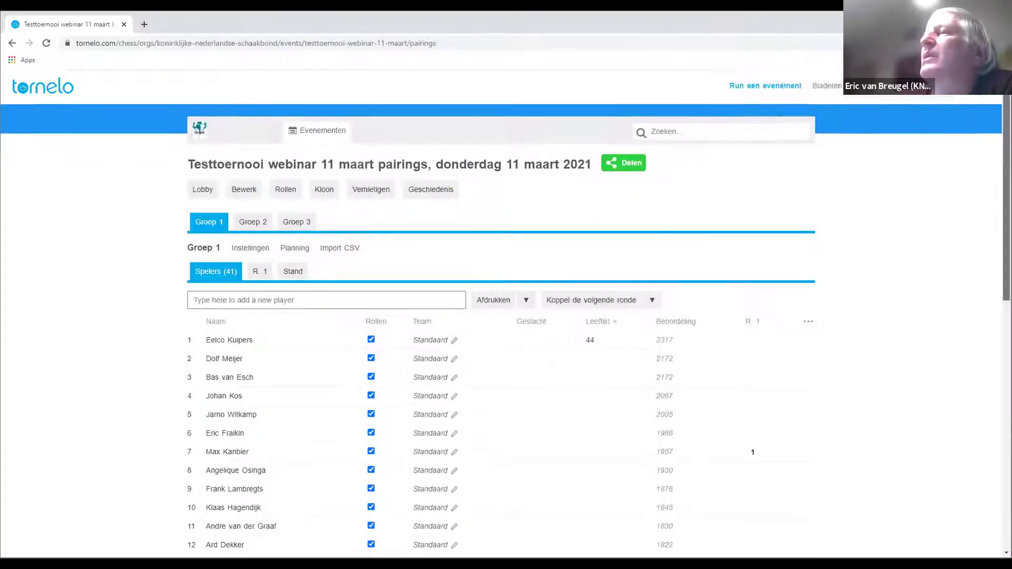
{"action": "scroll", "coordinate": [506, 311], "scroll_direction": "down", "scroll_amount": 4}
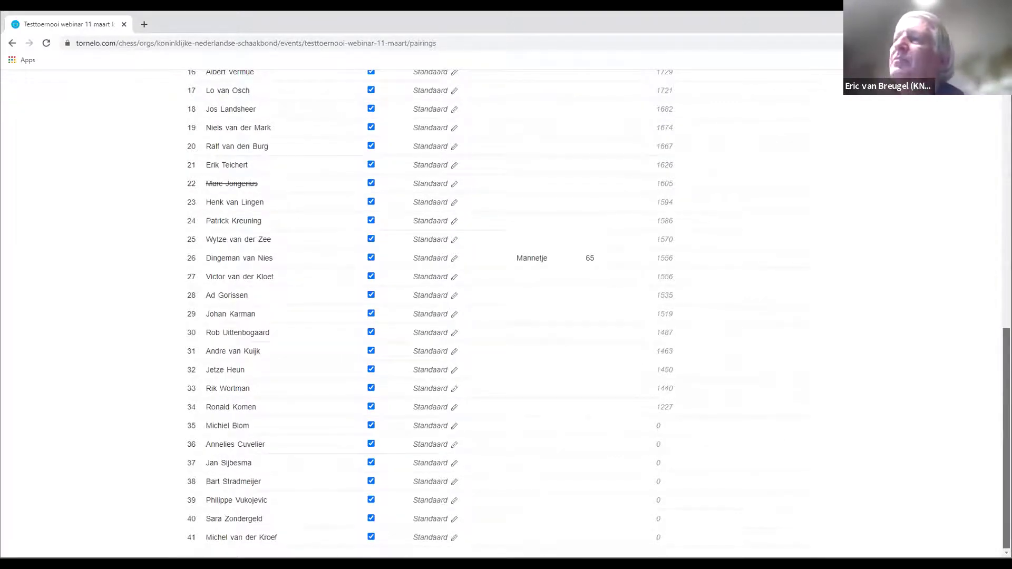
{"action": "scroll", "coordinate": [985, 205], "scroll_direction": "up", "scroll_amount": 9}
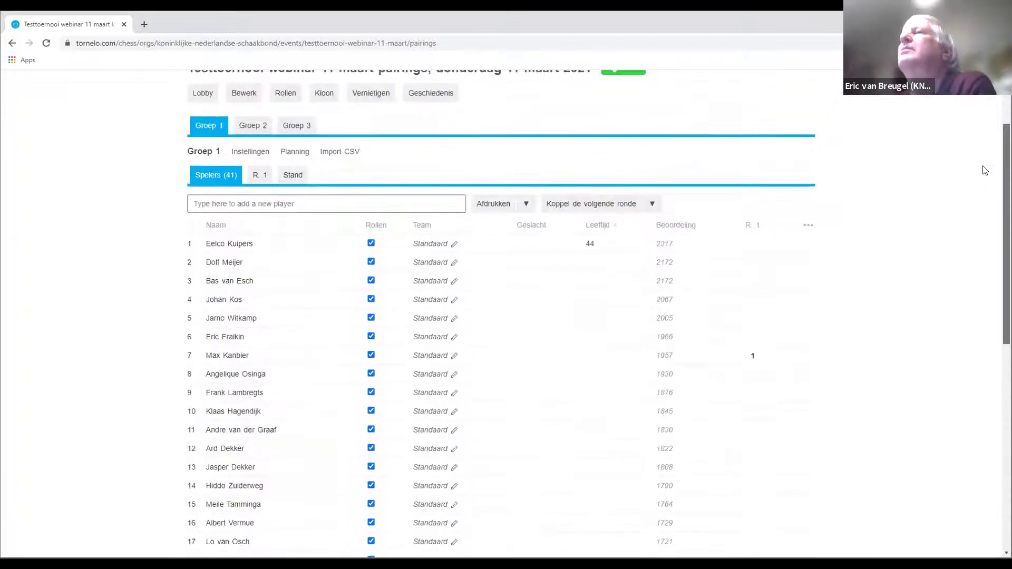
{"action": "scroll", "coordinate": [985, 179], "scroll_direction": "down", "scroll_amount": 1}
{"action": "scroll", "coordinate": [986, 194], "scroll_direction": "down", "scroll_amount": 7}
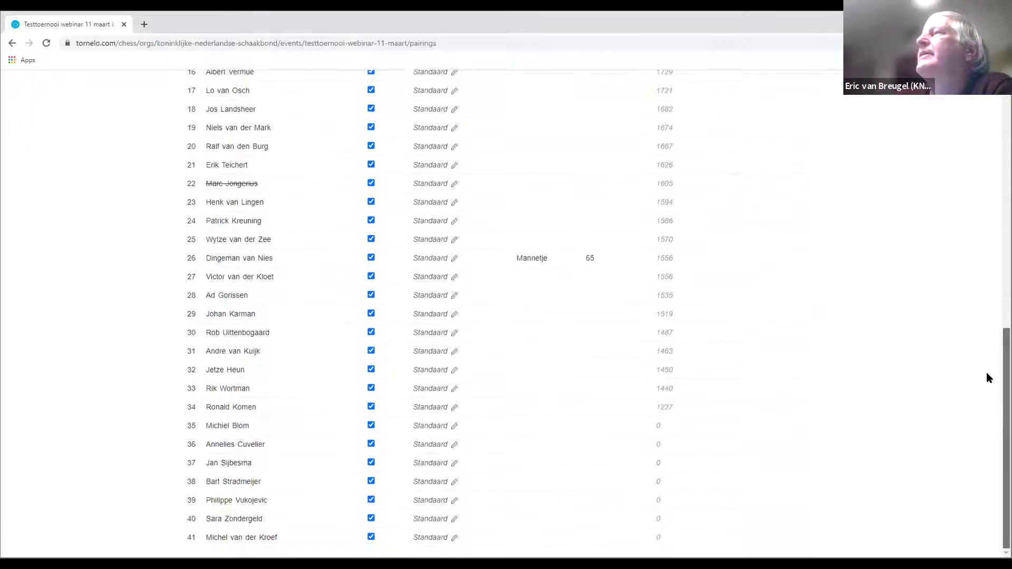
{"action": "scroll", "coordinate": [994, 274], "scroll_direction": "up", "scroll_amount": 2}
{"action": "scroll", "coordinate": [993, 274], "scroll_direction": "up", "scroll_amount": 6}
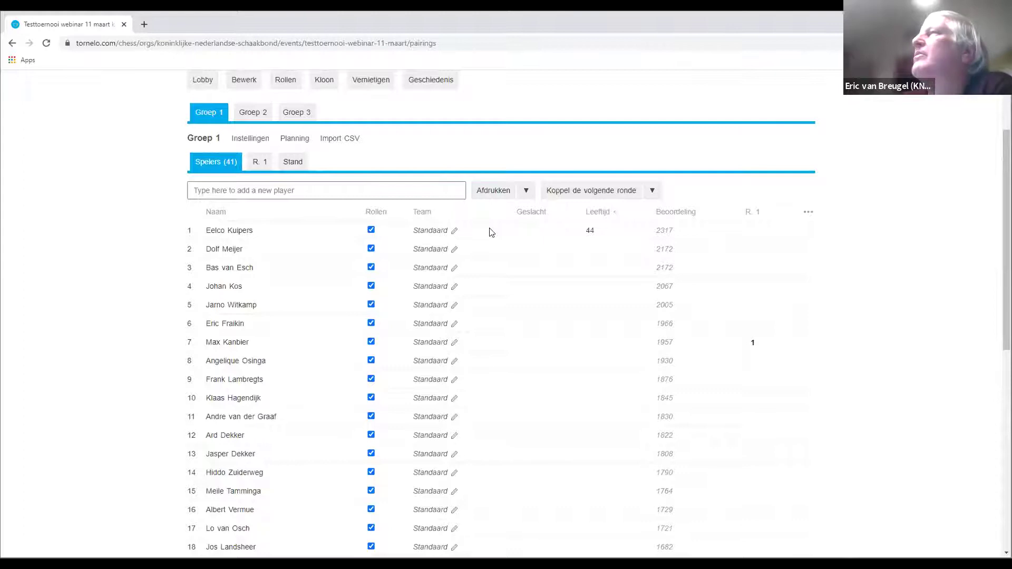
- Hide the Leeftijd and Geslacht columns in the Groep 1 player list
{"action": "left_click", "coordinate": [806, 213]}
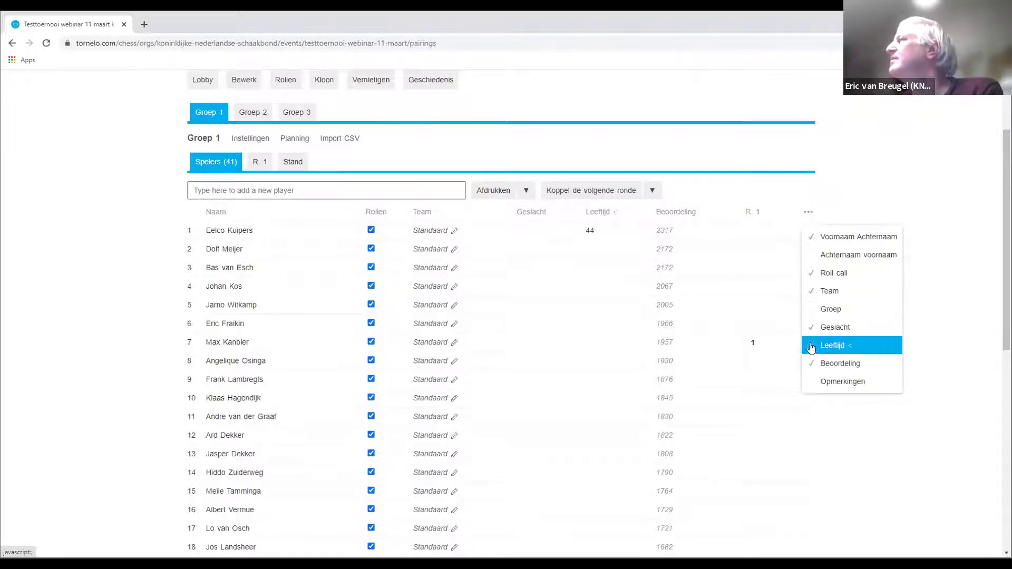
{"action": "left_click", "coordinate": [864, 346]}
{"action": "left_click", "coordinate": [808, 212]}
{"action": "left_click", "coordinate": [833, 328]}
{"action": "left_click", "coordinate": [808, 212]}
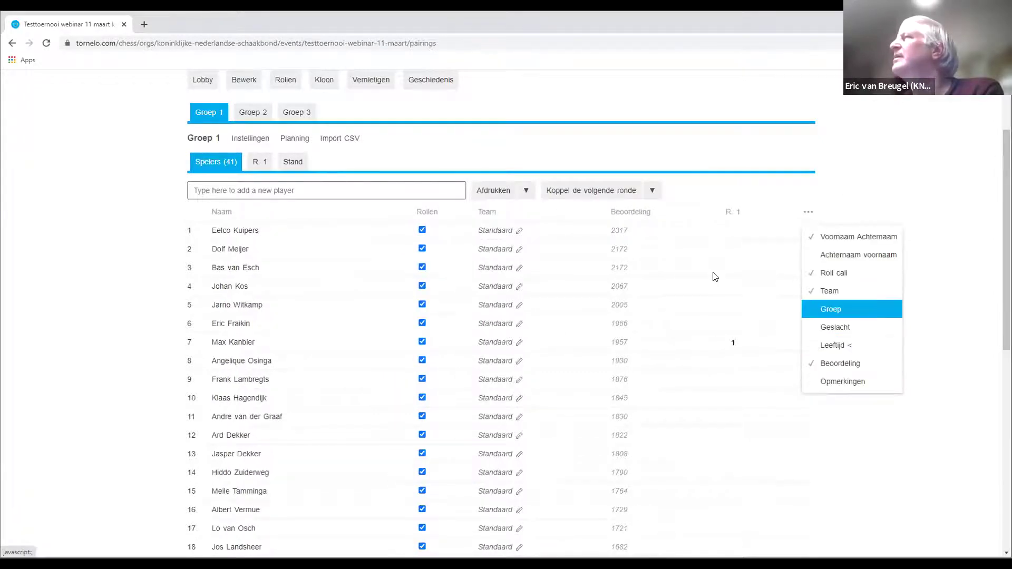
{"action": "left_click", "coordinate": [771, 170]}
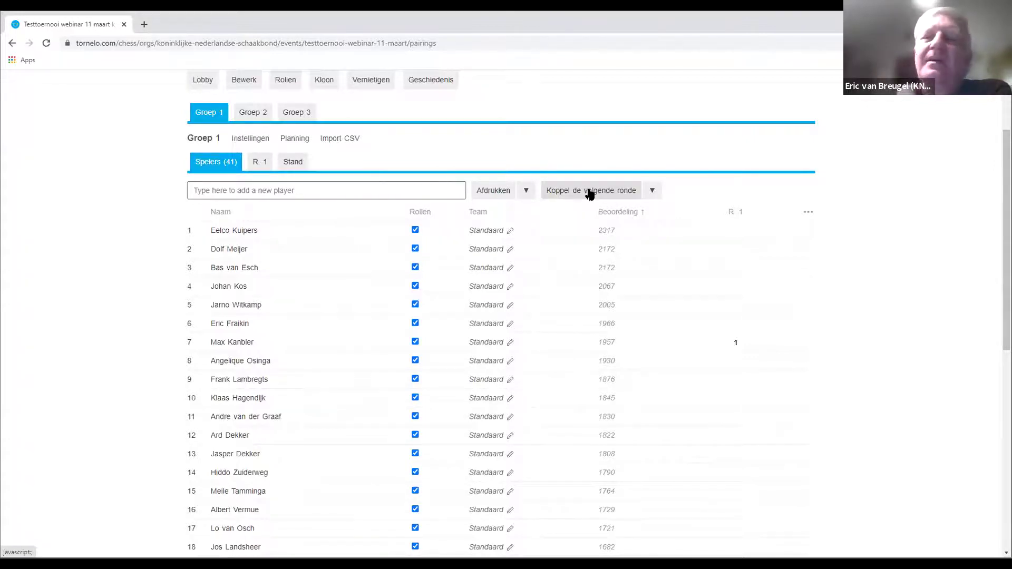
- Examine the round 1 pairings and the unpaired players of Groep 1
{"action": "left_click", "coordinate": [260, 163]}
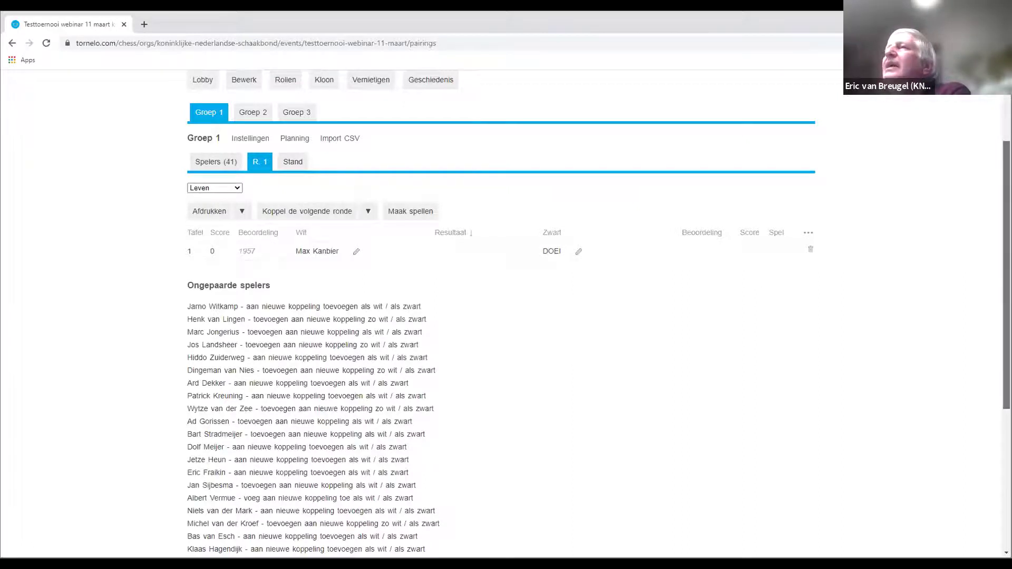
{"action": "scroll", "coordinate": [501, 316], "scroll_direction": "down", "scroll_amount": 2}
{"action": "scroll", "coordinate": [482, 244], "scroll_direction": "down", "scroll_amount": 3}
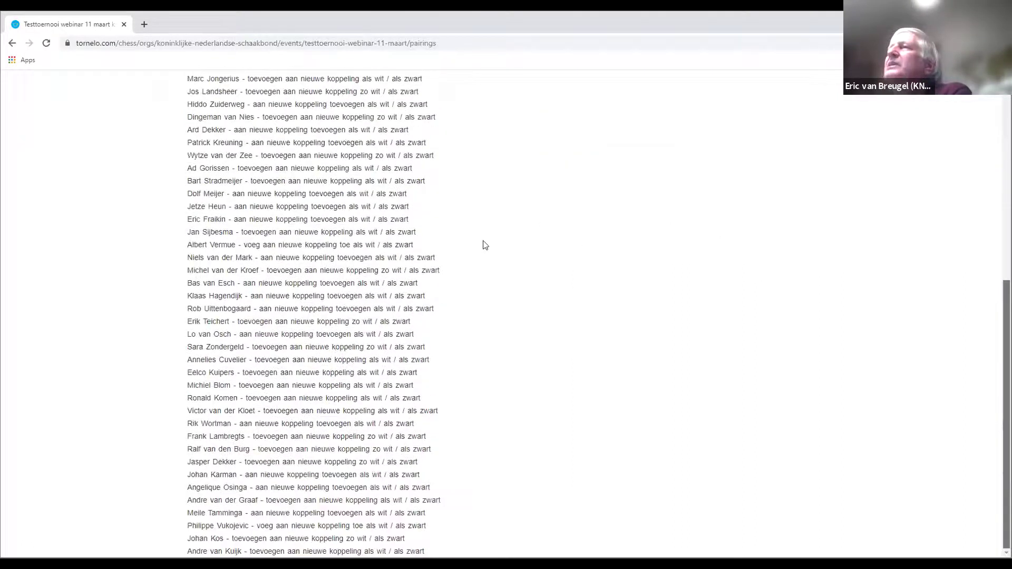
{"action": "scroll", "coordinate": [481, 244], "scroll_direction": "up", "scroll_amount": 7}
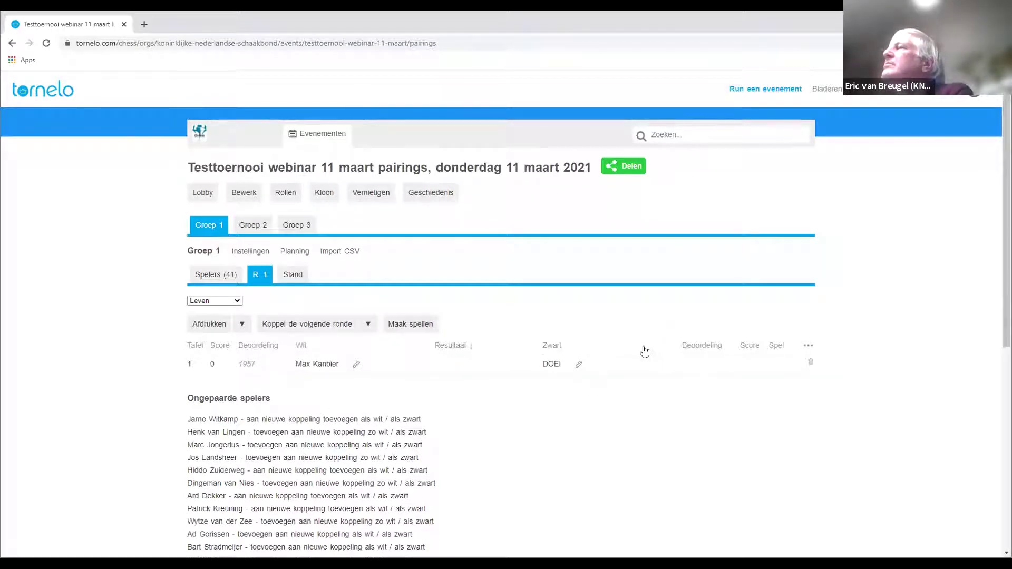
{"action": "scroll", "coordinate": [445, 289], "scroll_direction": "down", "scroll_amount": 1}
{"action": "scroll", "coordinate": [270, 336], "scroll_direction": "up", "scroll_amount": 1}
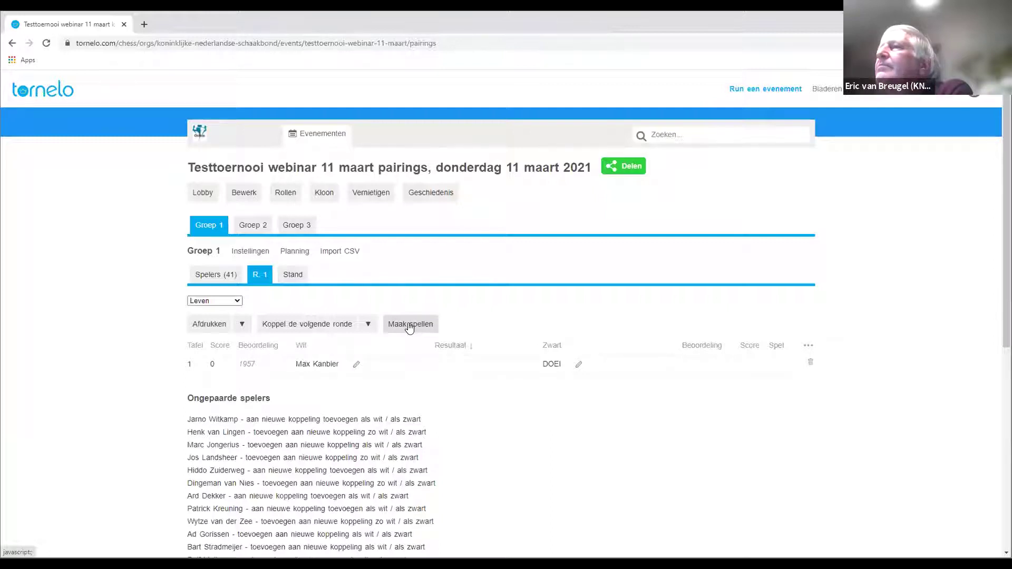
- Pair the next round for Groep 1 and review the boards of round 2
{"action": "left_click", "coordinate": [311, 323]}
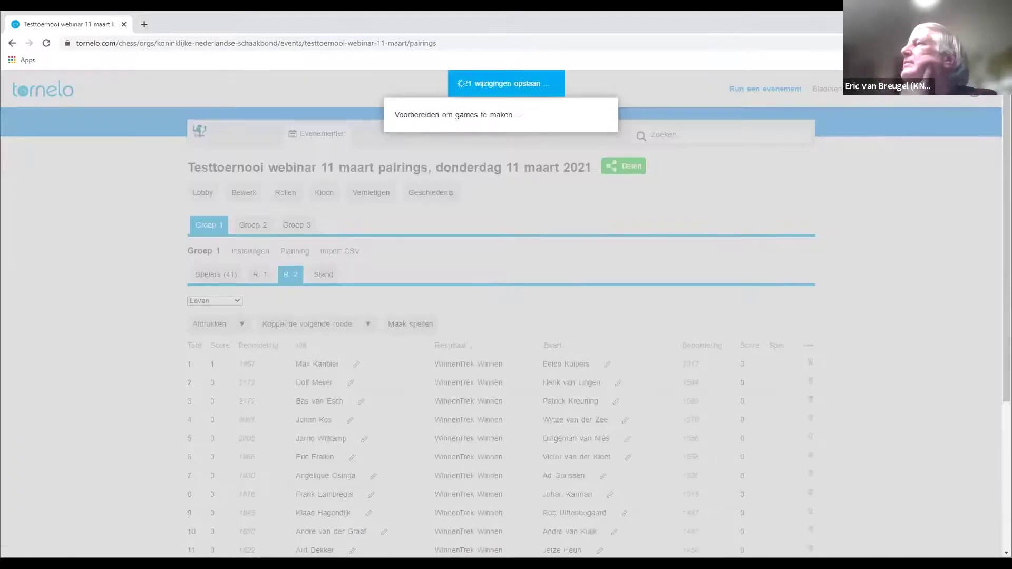
{"action": "scroll", "coordinate": [501, 316], "scroll_direction": "down", "scroll_amount": 4}
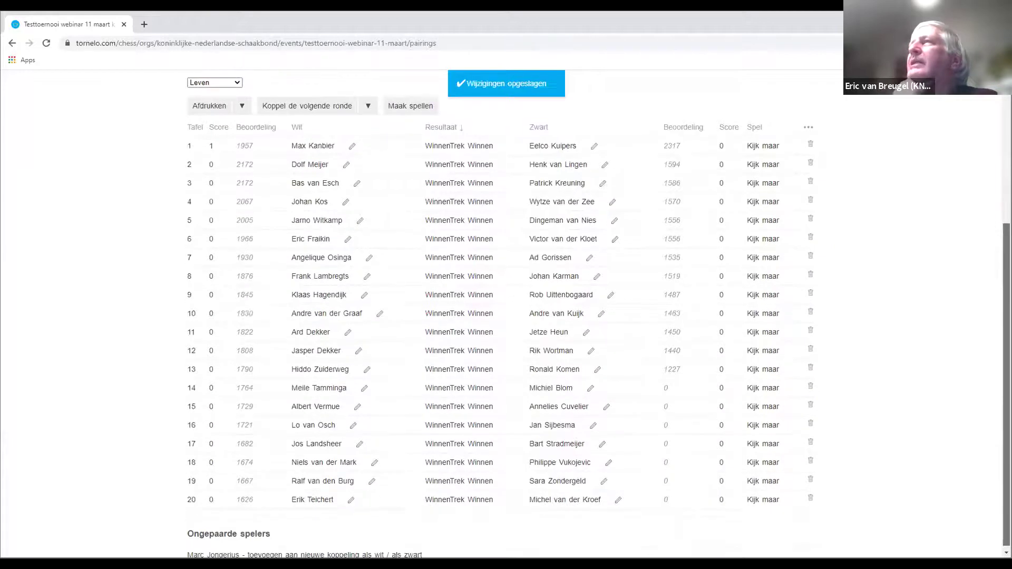
{"action": "scroll", "coordinate": [500, 316], "scroll_direction": "up", "scroll_amount": 1}
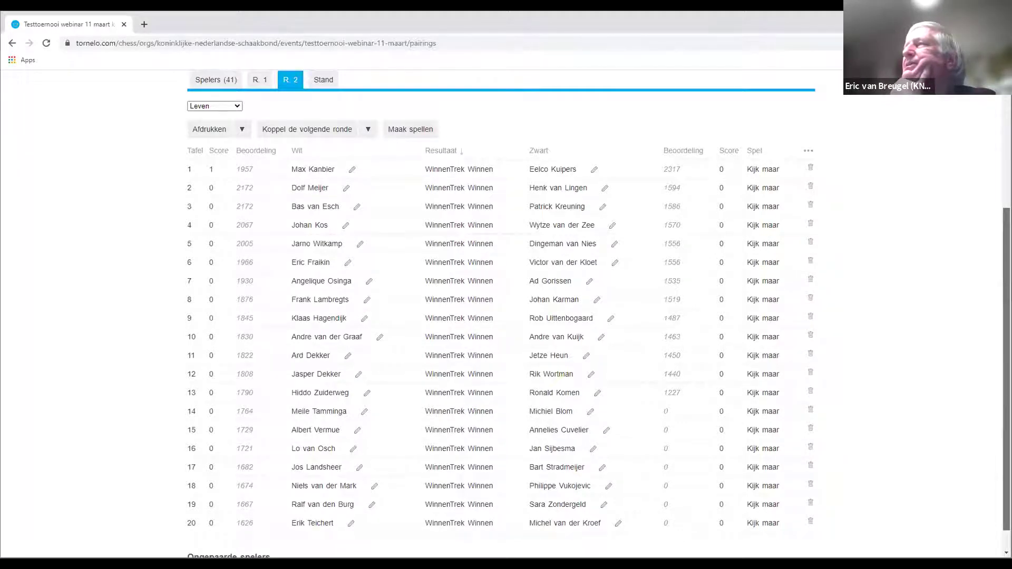
{"action": "scroll", "coordinate": [501, 316], "scroll_direction": "up", "scroll_amount": 1}
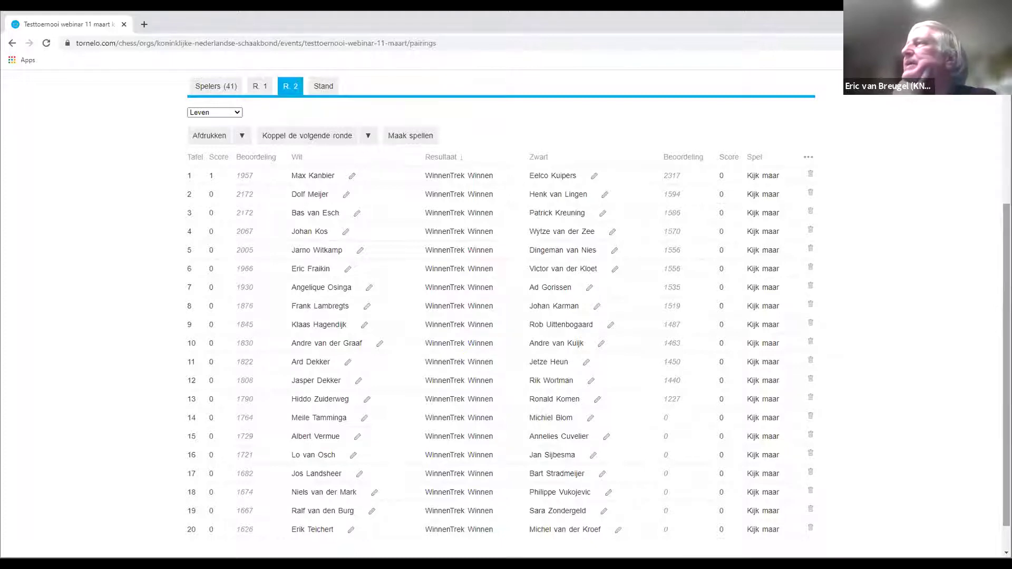
{"action": "scroll", "coordinate": [633, 212], "scroll_direction": "up", "scroll_amount": 2}
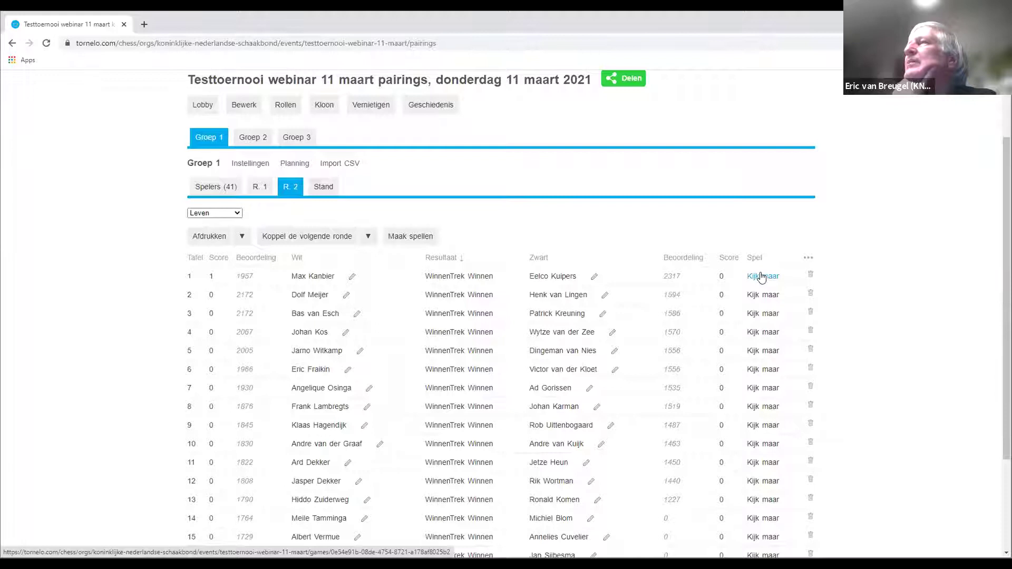
- Open the game on board 1 of round 2 and resume it after White's arbiter call
{"action": "left_click", "coordinate": [762, 276]}
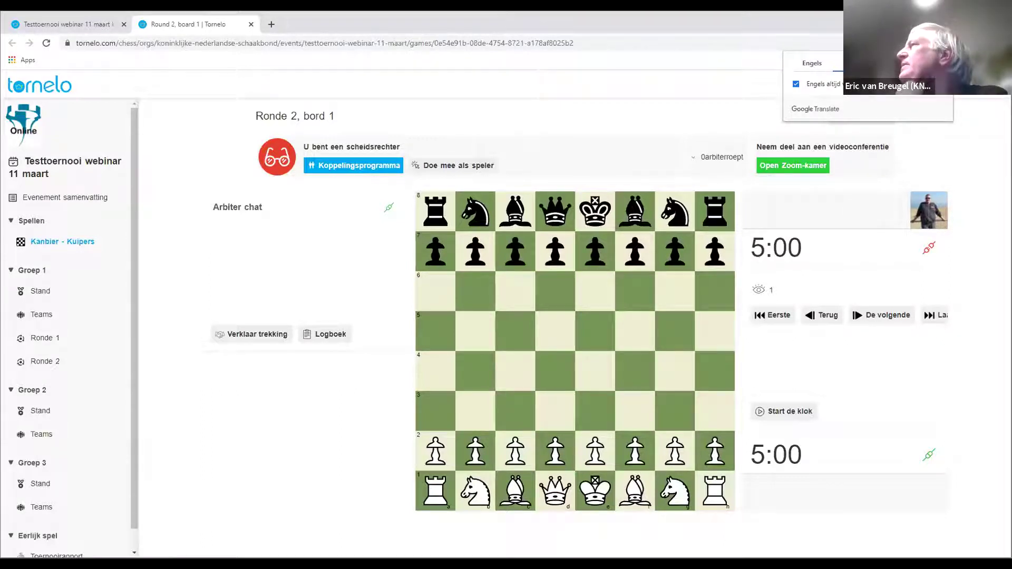
{"action": "triple_click", "coordinate": [258, 334]}
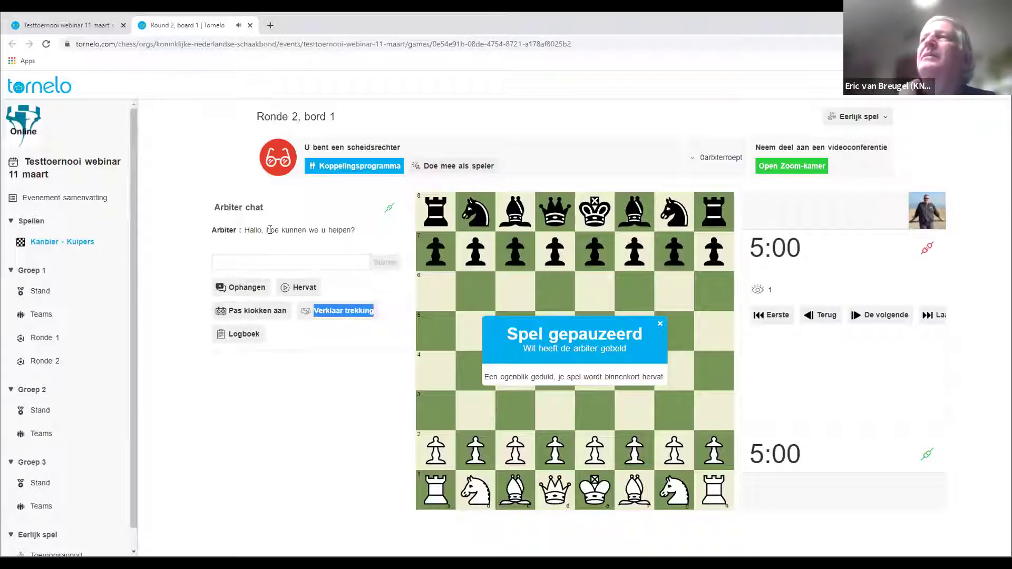
{"action": "left_click", "coordinate": [275, 262]}
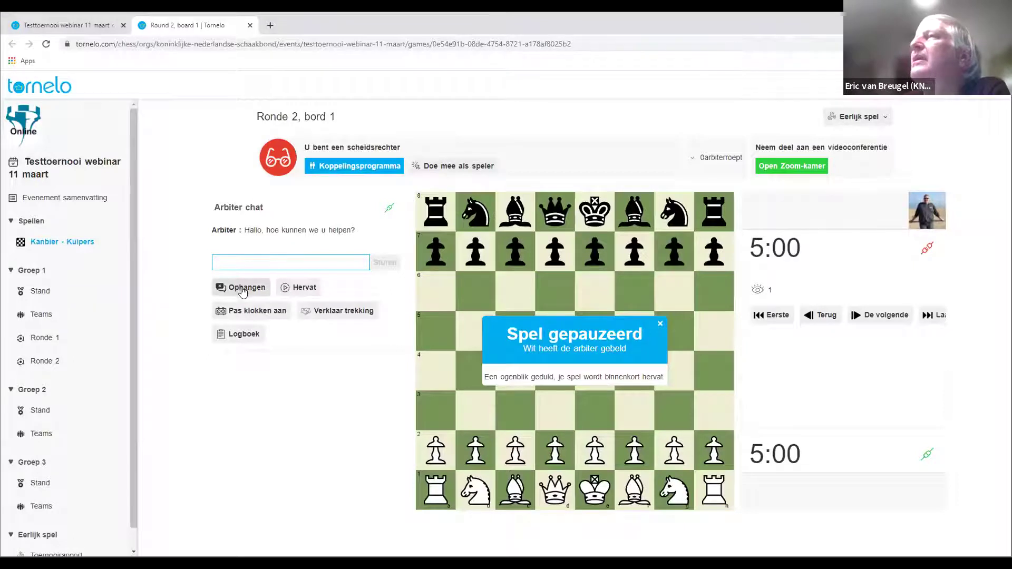
{"action": "left_click", "coordinate": [299, 288]}
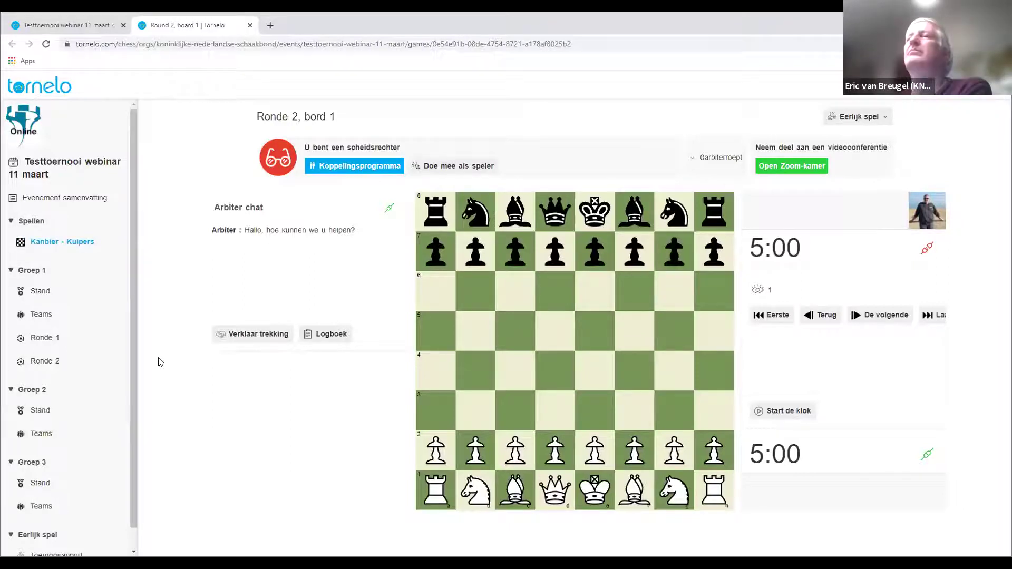
- Return from the game through the event summary to the pairing program and show round 2 of Groep 1
{"action": "left_click", "coordinate": [45, 361]}
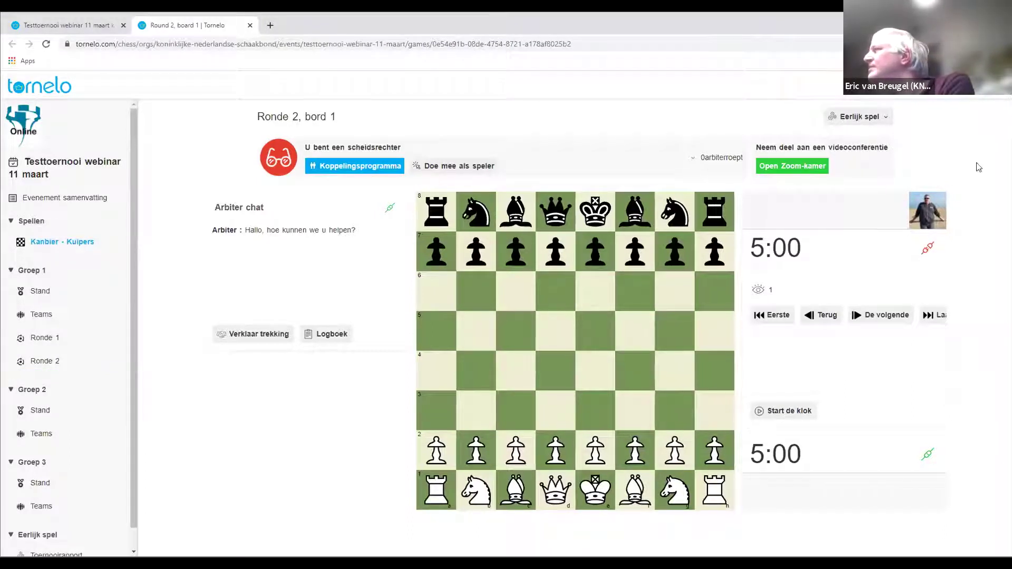
{"action": "left_click", "coordinate": [34, 219]}
{"action": "left_click", "coordinate": [45, 198]}
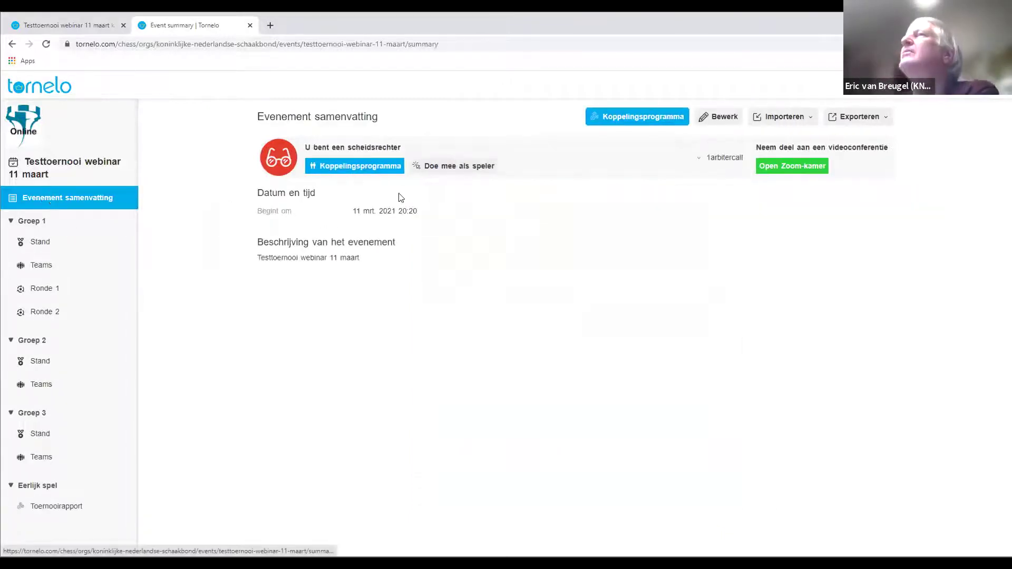
{"action": "left_click", "coordinate": [352, 165]}
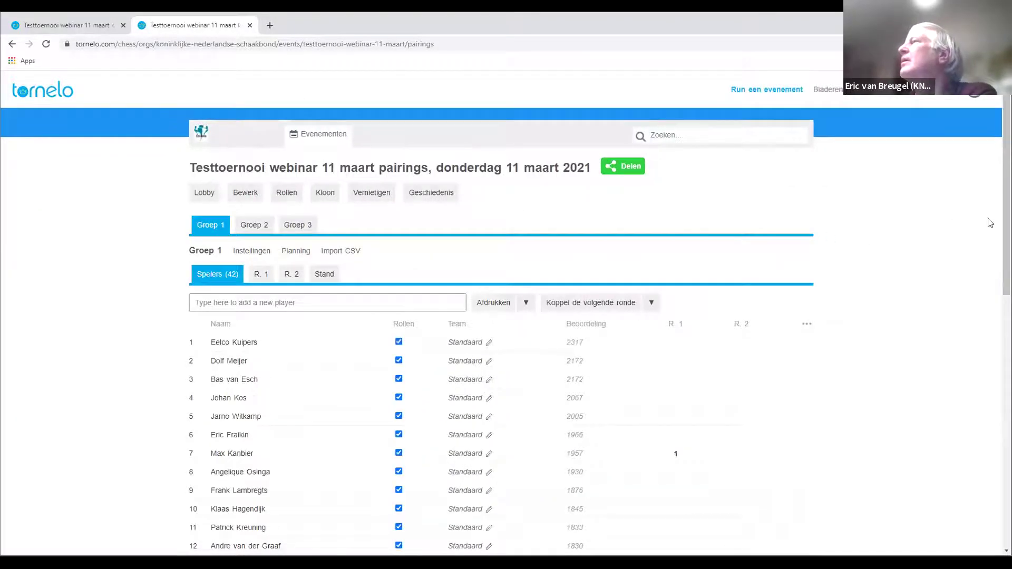
{"action": "left_click", "coordinate": [258, 275]}
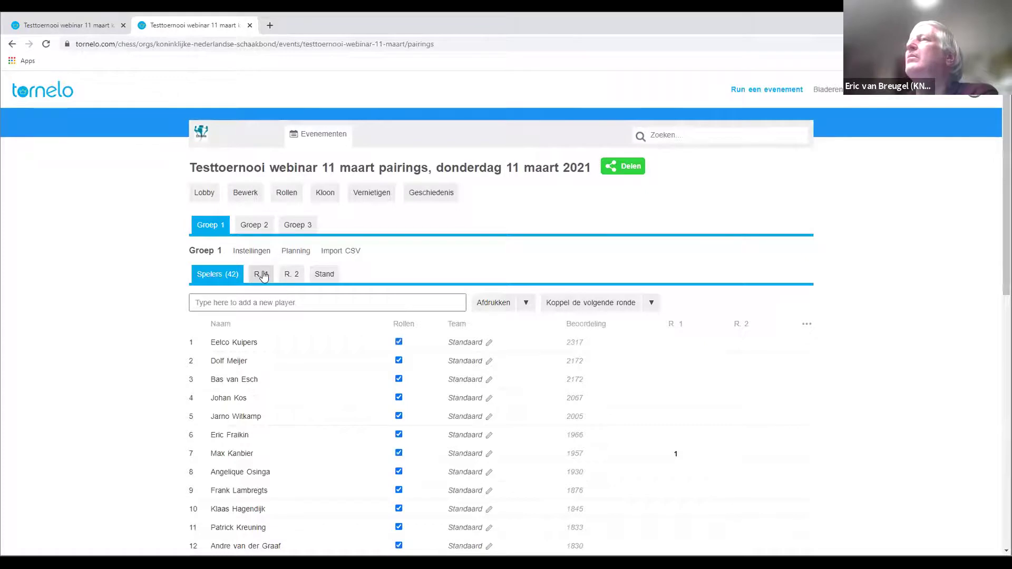
{"action": "left_click", "coordinate": [290, 272]}
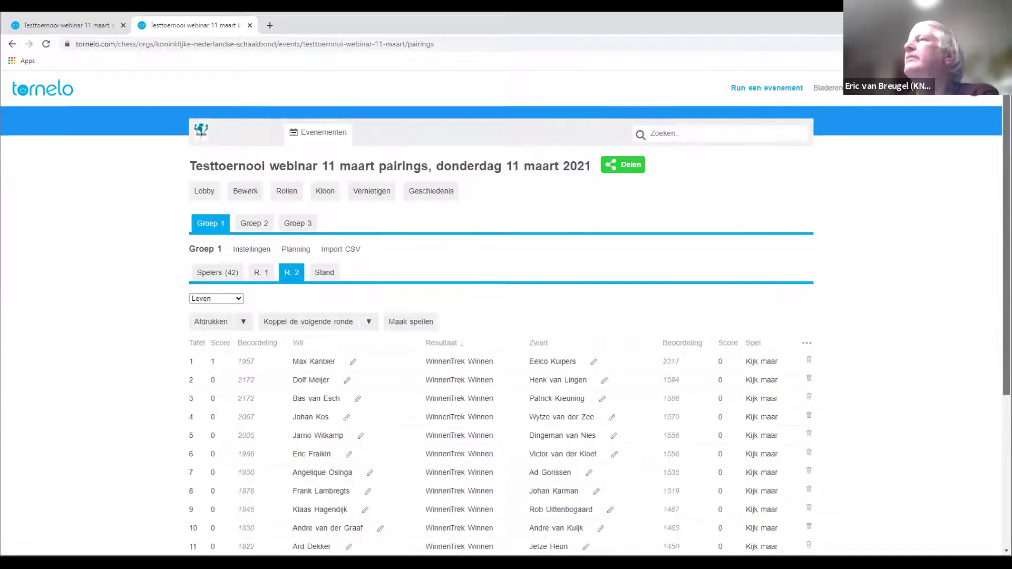
- Replace the Black player on board 20 of round 2 with the unpaired player rated 1605, accepting cancellation of the existing game
{"action": "scroll", "coordinate": [501, 316], "scroll_direction": "down", "scroll_amount": 2}
{"action": "scroll", "coordinate": [501, 317], "scroll_direction": "down", "scroll_amount": 2}
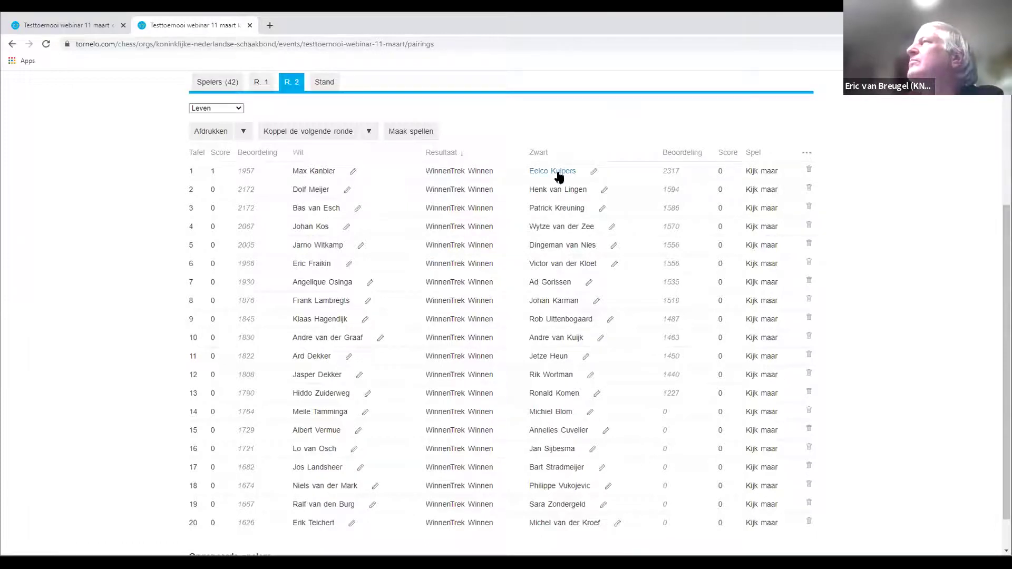
{"action": "scroll", "coordinate": [1006, 364], "scroll_direction": "down", "scroll_amount": 1}
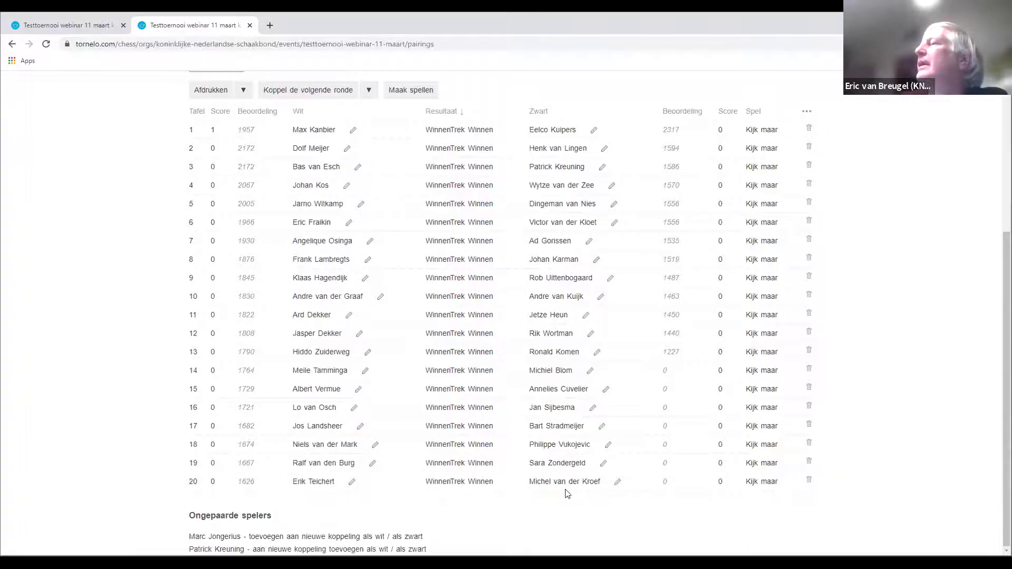
{"action": "left_click", "coordinate": [617, 482]}
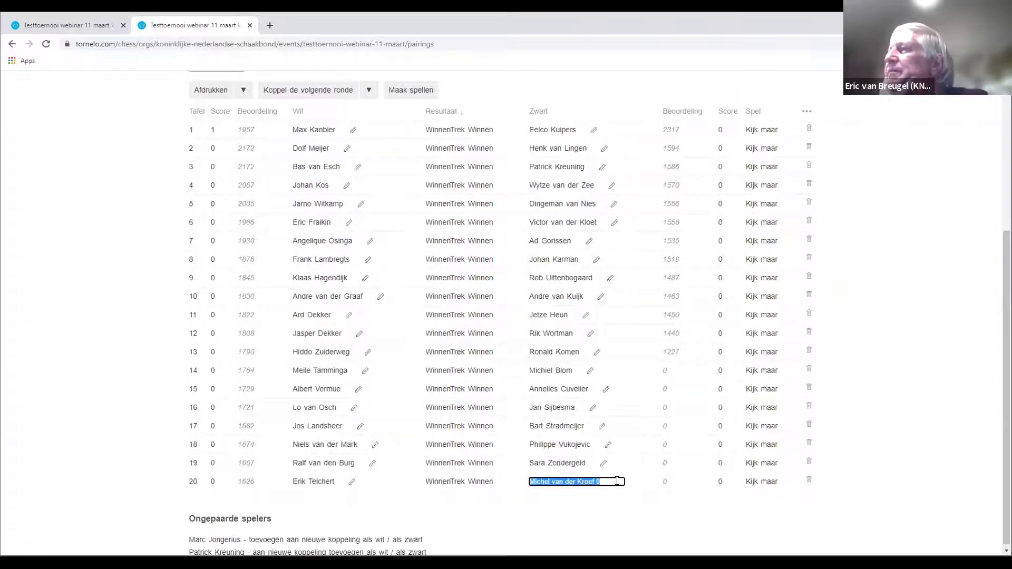
{"action": "left_click", "coordinate": [625, 515]}
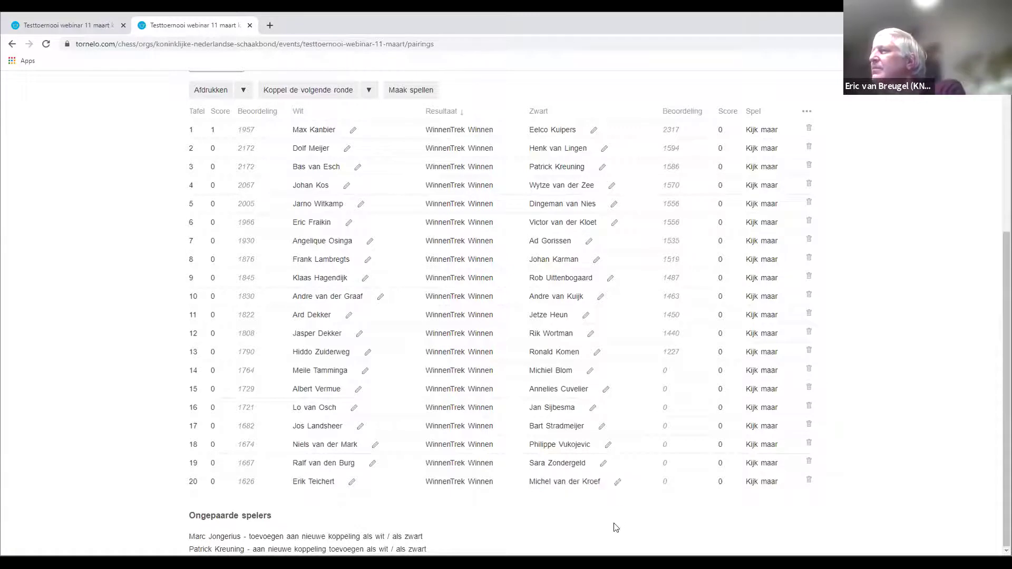
{"action": "left_click", "coordinate": [616, 483]}
{"action": "key", "text": "BackSpace"}
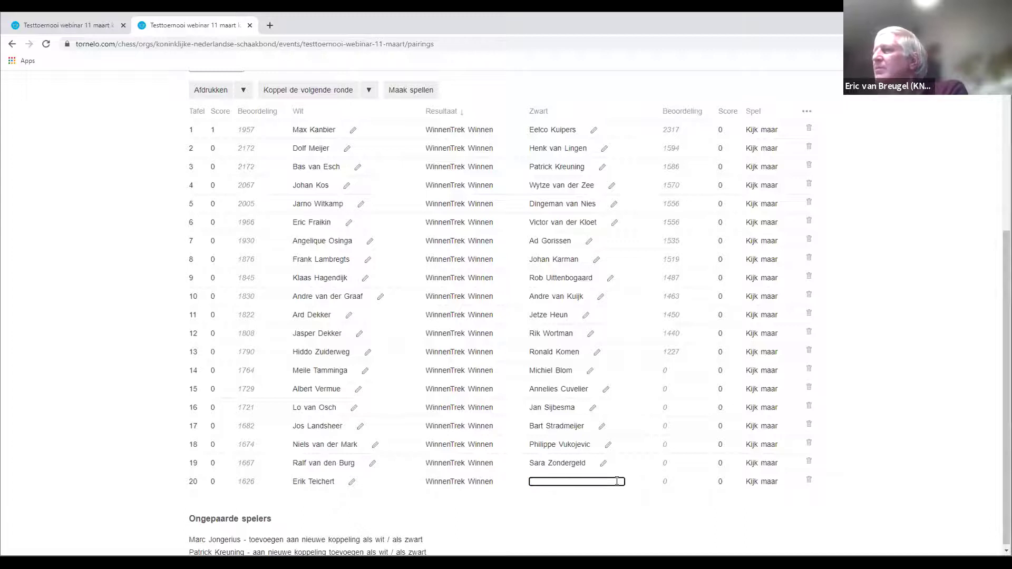
{"action": "type", "text": "marc"}
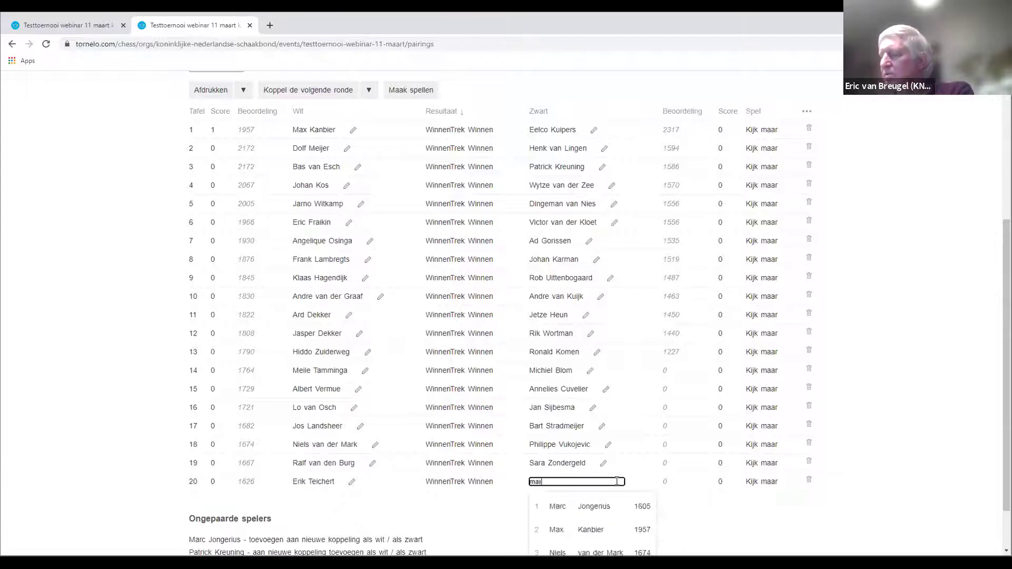
{"action": "left_click", "coordinate": [627, 506]}
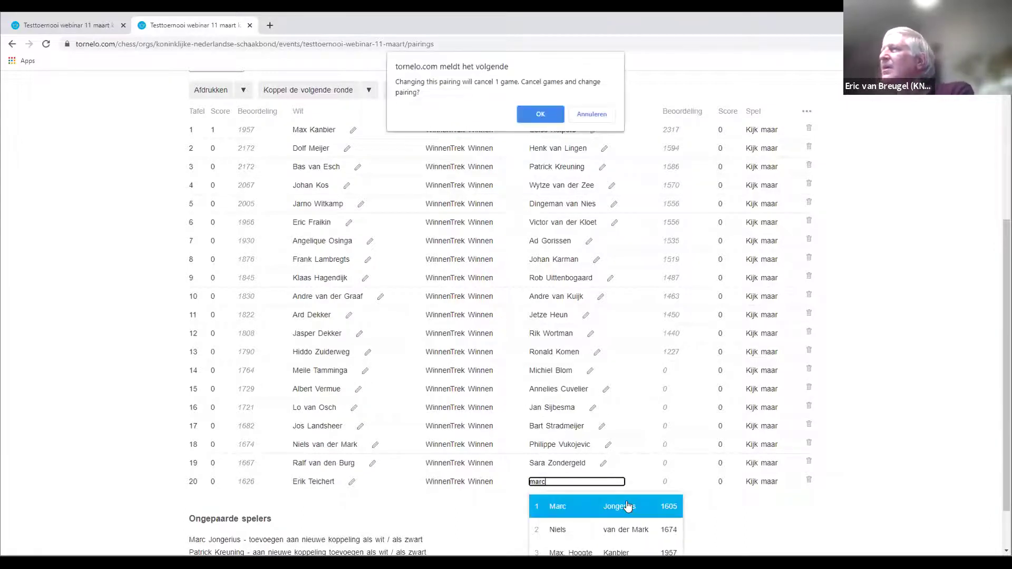
{"action": "key", "text": "Return"}
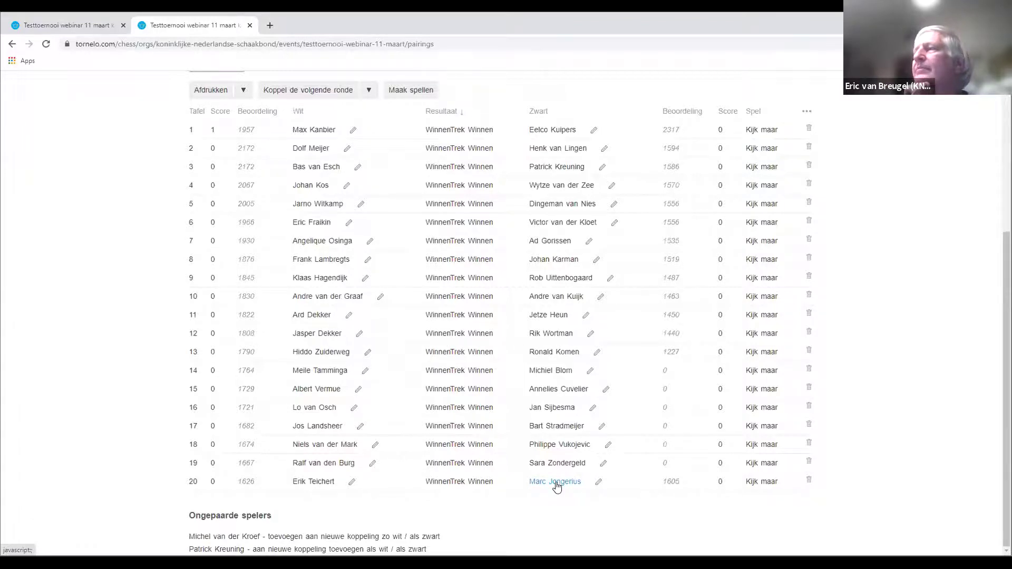
- Check the list of unpaired players and look over all round 2 pairings of Groep 1
{"action": "left_click_drag", "start_coordinate": [226, 537], "coordinate": [191, 536]}
{"action": "left_click", "coordinate": [288, 516]}
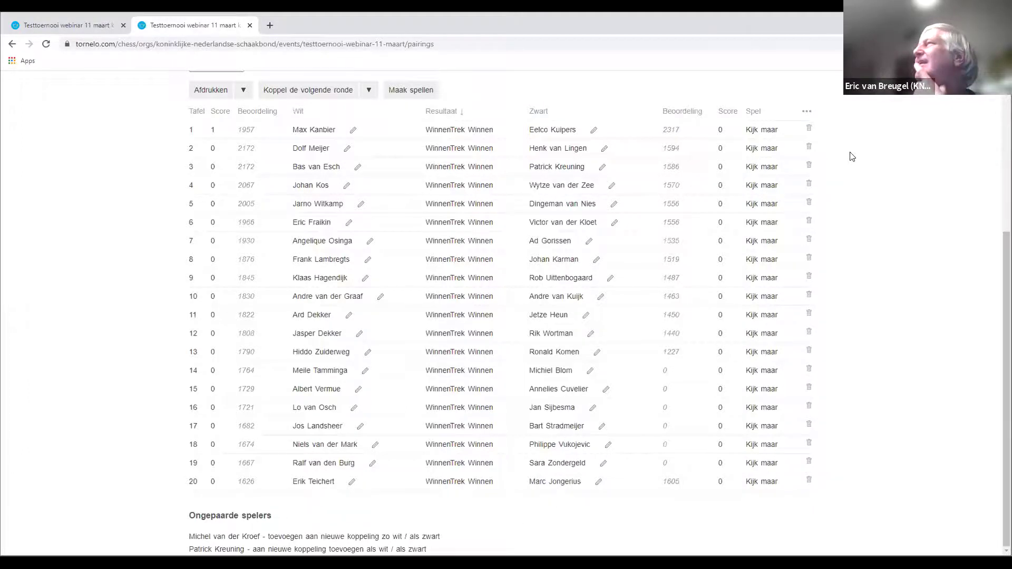
{"action": "scroll", "coordinate": [308, 323], "scroll_direction": "up", "scroll_amount": 5}
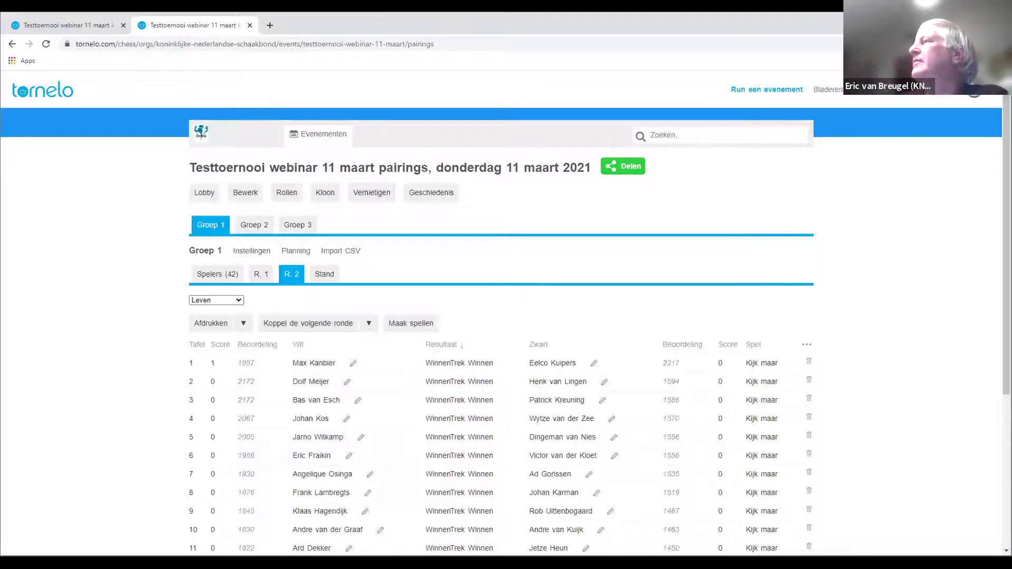
{"action": "scroll", "coordinate": [1007, 264], "scroll_direction": "down", "scroll_amount": 1}
{"action": "scroll", "coordinate": [506, 316], "scroll_direction": "down", "scroll_amount": 4}
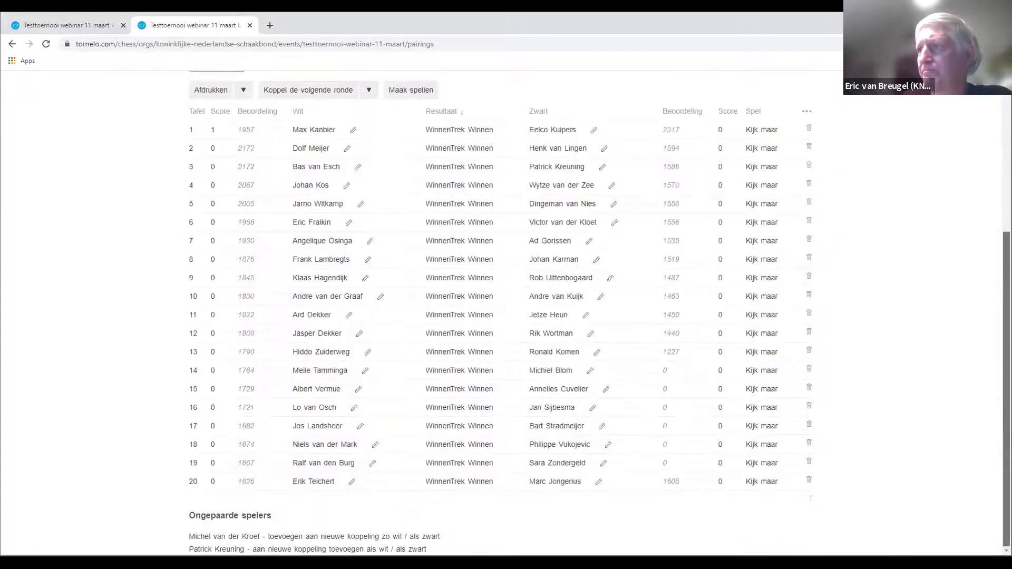
{"action": "scroll", "coordinate": [506, 316], "scroll_direction": "up", "scroll_amount": 1}
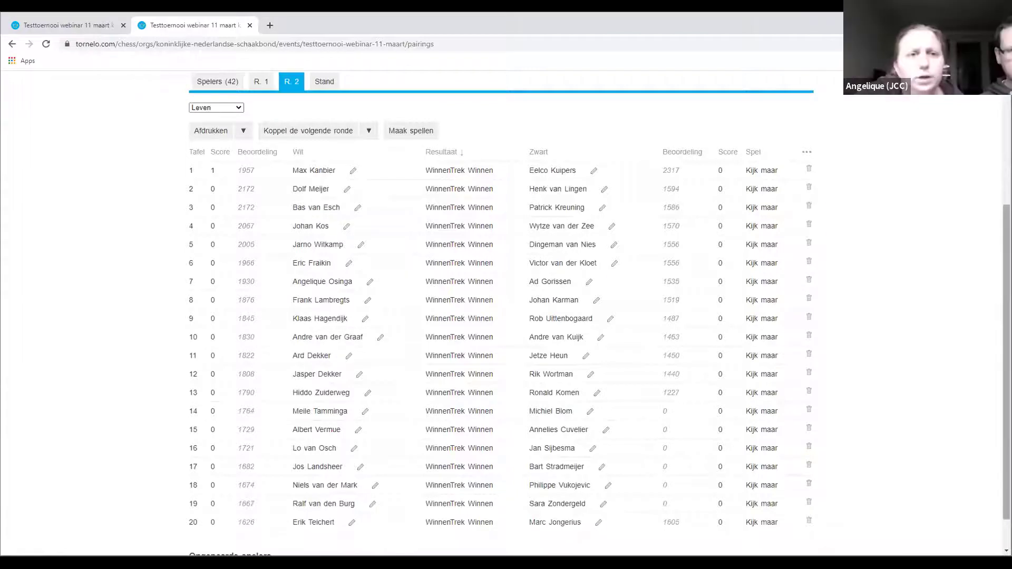
{"action": "scroll", "coordinate": [506, 316], "scroll_direction": "up", "scroll_amount": 1}
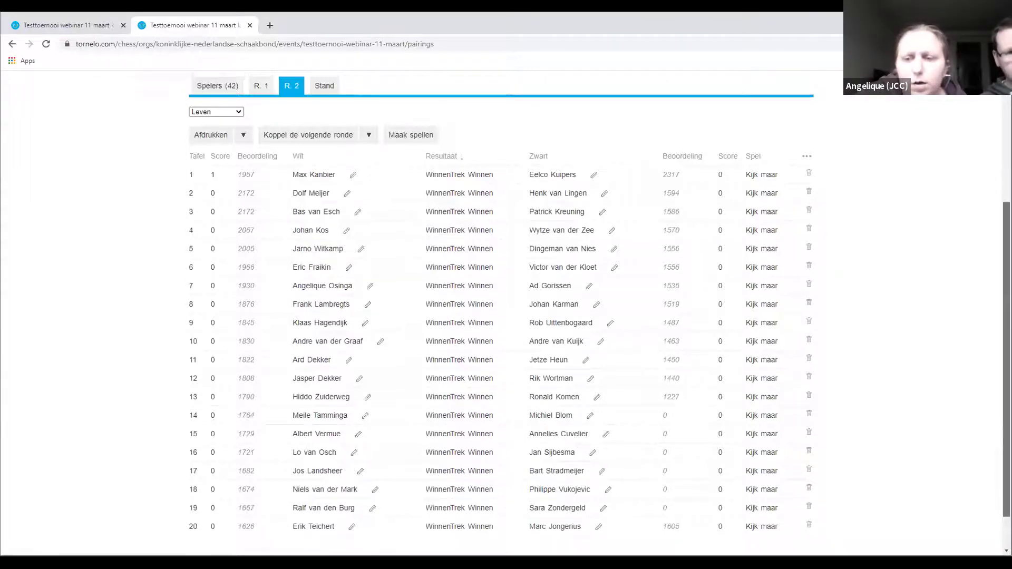
{"action": "scroll", "coordinate": [423, 411], "scroll_direction": "up", "scroll_amount": 4}
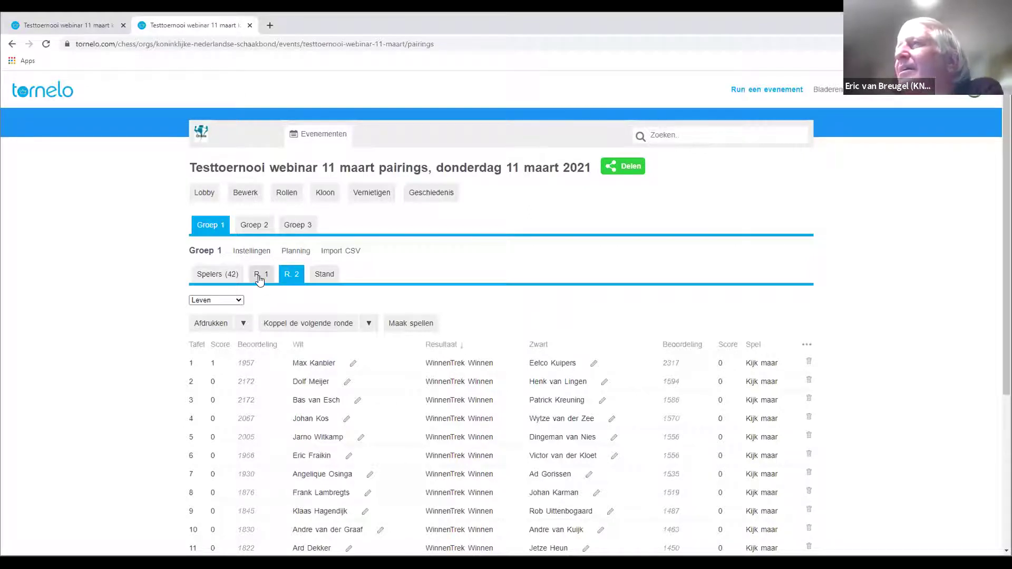
- Look through the Groep 1 player list
{"action": "left_click", "coordinate": [234, 274]}
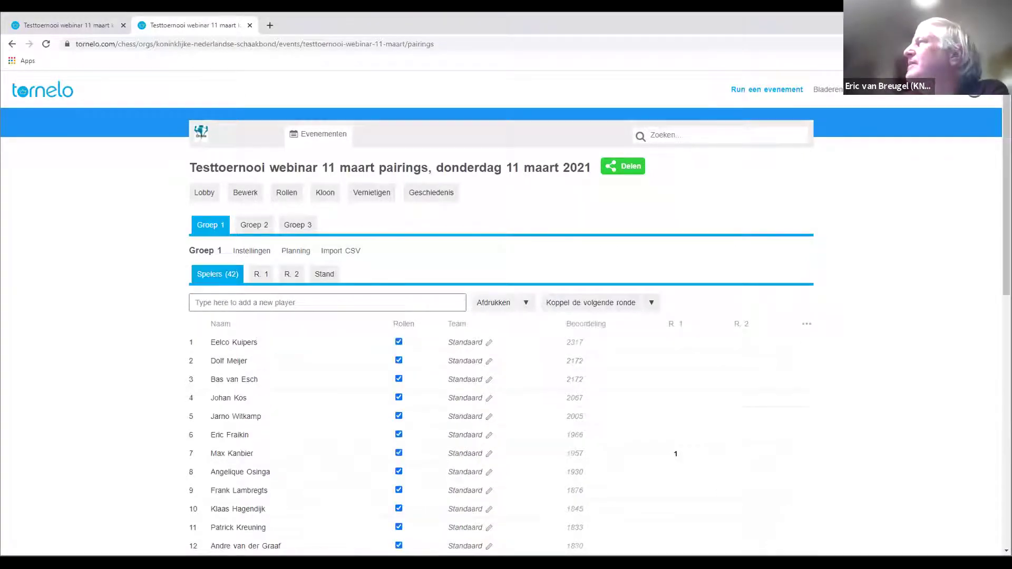
{"action": "scroll", "coordinate": [501, 313], "scroll_direction": "down", "scroll_amount": 10}
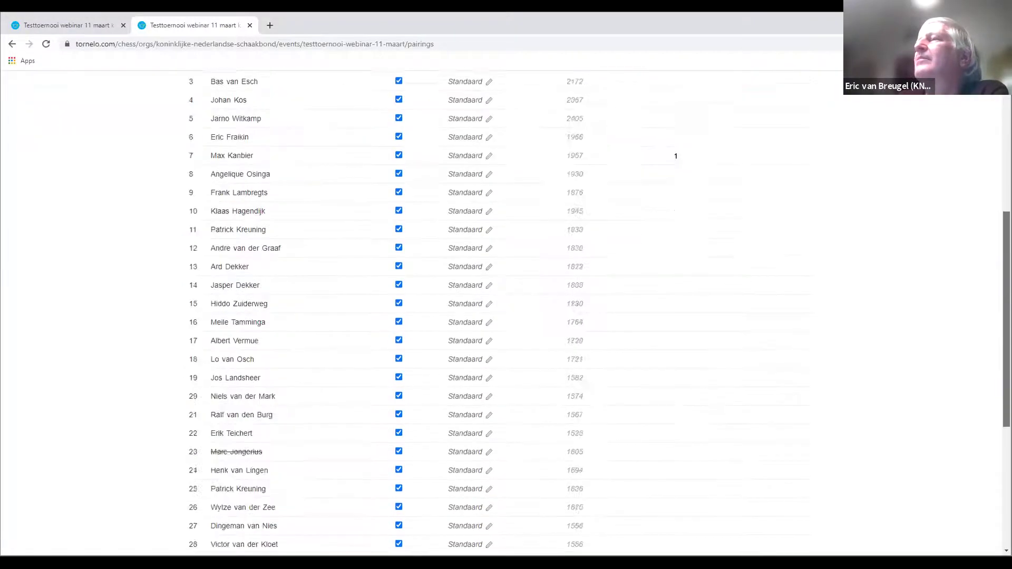
{"action": "scroll", "coordinate": [362, 339], "scroll_direction": "up", "scroll_amount": 10}
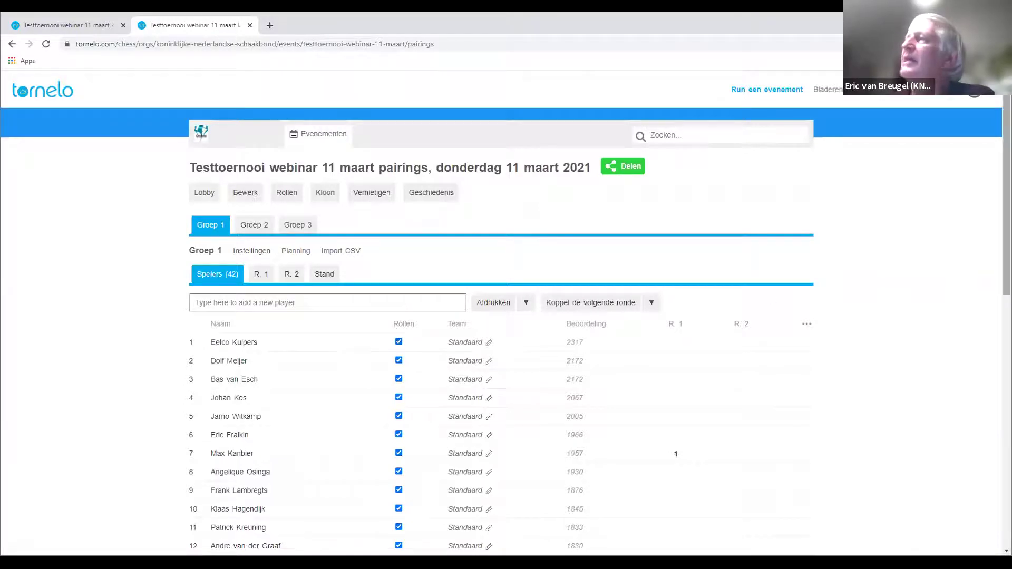
- Examine the Groep 1 players' role settings, ratings and round columns down to the middle of the player list
{"action": "scroll", "coordinate": [505, 313], "scroll_direction": "down", "scroll_amount": 4}
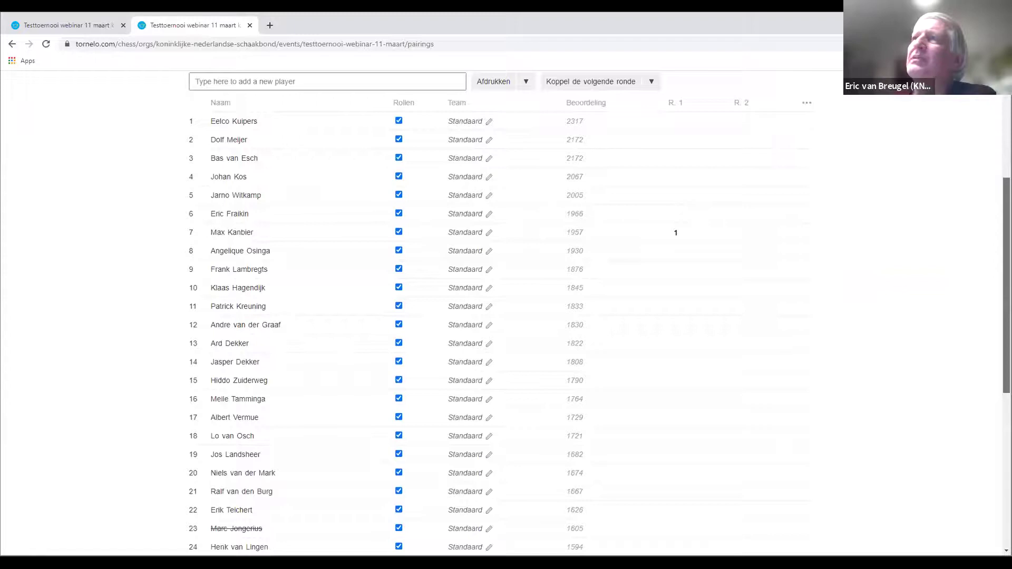
{"action": "scroll", "coordinate": [599, 312], "scroll_direction": "down", "scroll_amount": 1}
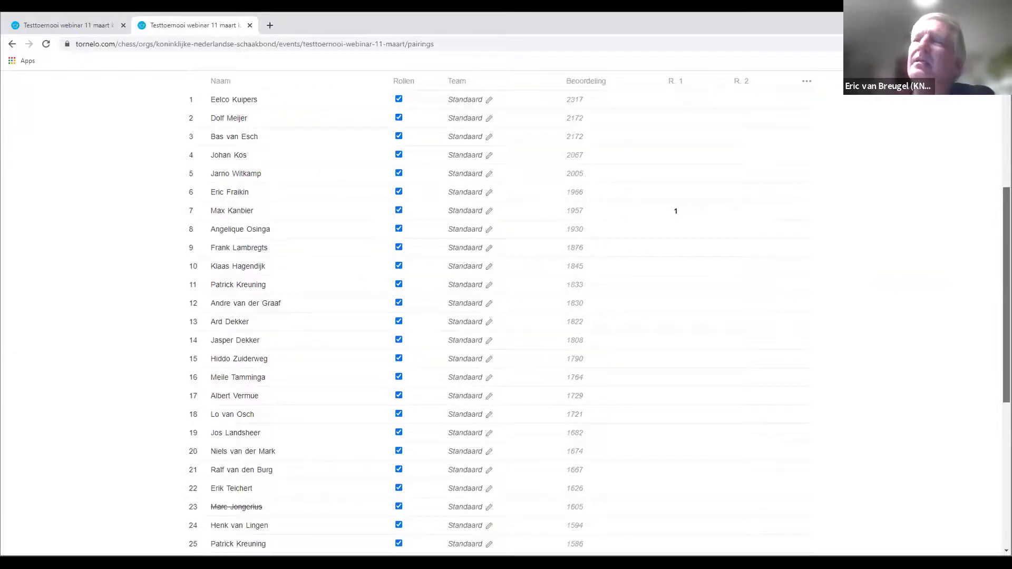
{"action": "scroll", "coordinate": [500, 316], "scroll_direction": "up", "scroll_amount": 4}
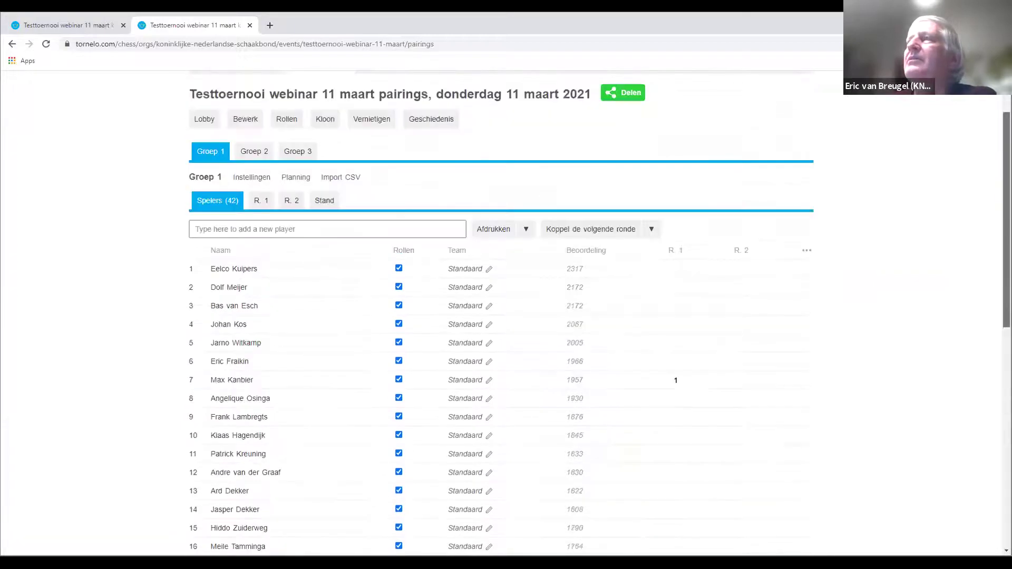
{"action": "scroll", "coordinate": [500, 316], "scroll_direction": "down", "scroll_amount": 2}
{"action": "scroll", "coordinate": [416, 140], "scroll_direction": "down", "scroll_amount": 1}
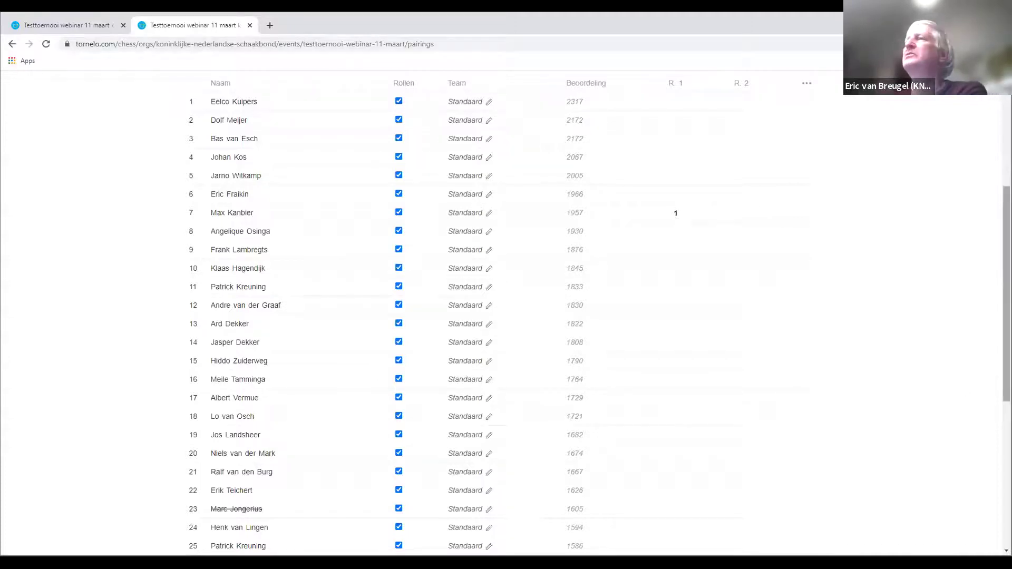
{"action": "scroll", "coordinate": [501, 316], "scroll_direction": "up", "scroll_amount": 5}
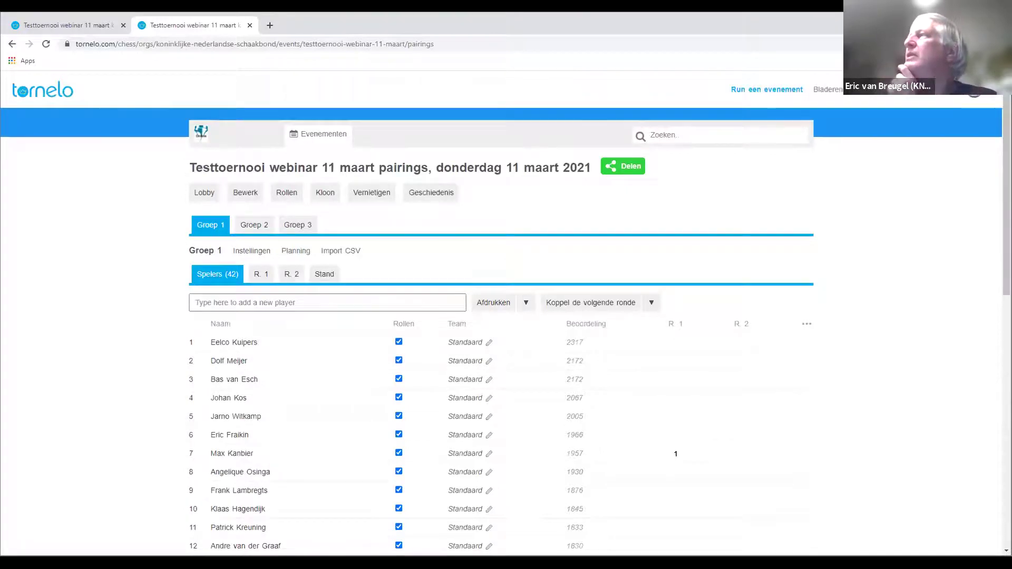
{"action": "scroll", "coordinate": [500, 316], "scroll_direction": "down", "scroll_amount": 1}
{"action": "scroll", "coordinate": [603, 278], "scroll_direction": "down", "scroll_amount": 1}
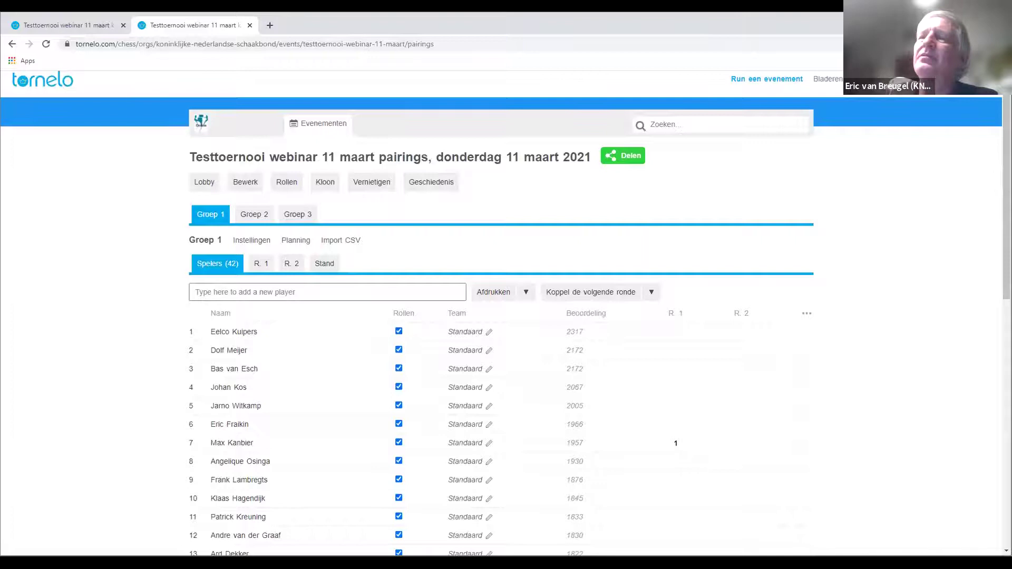
- Deactivate the three highest-rated players of Groep 1, reactivate all three, and check the rest of the player list
{"action": "left_click", "coordinate": [399, 332]}
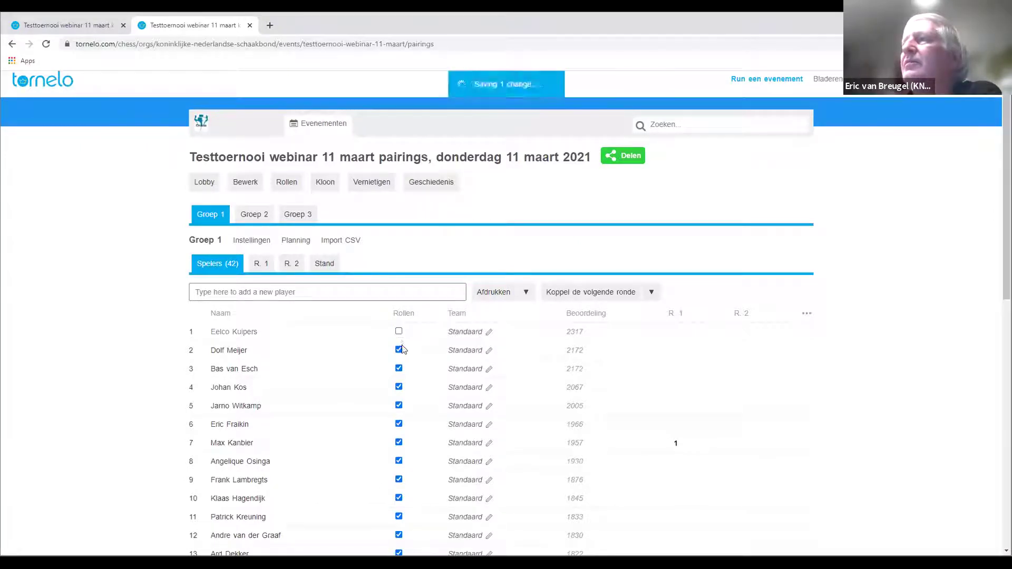
{"action": "left_click", "coordinate": [398, 350]}
{"action": "left_click", "coordinate": [399, 368]}
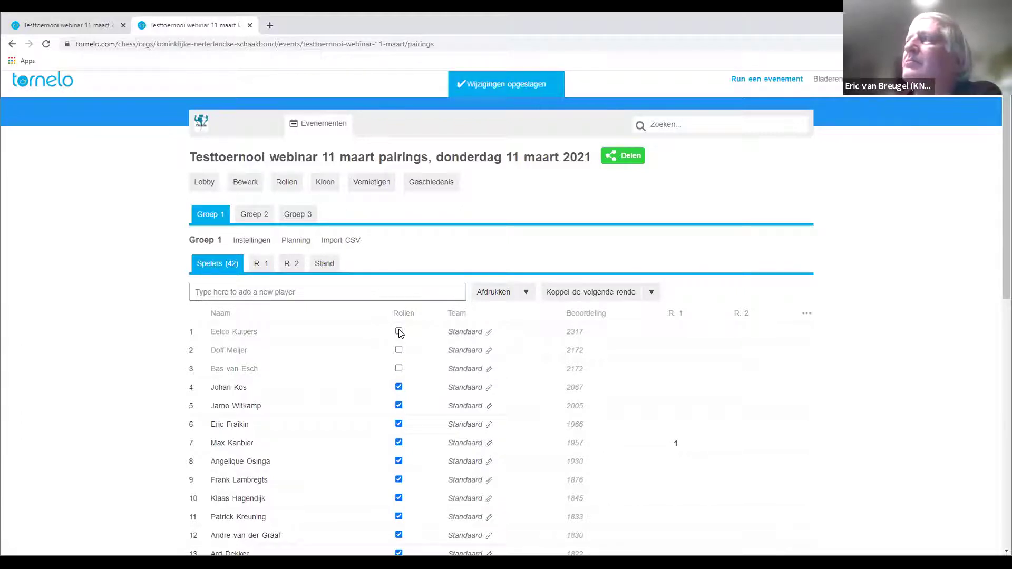
{"action": "left_click", "coordinate": [398, 331]}
{"action": "left_click", "coordinate": [399, 350]}
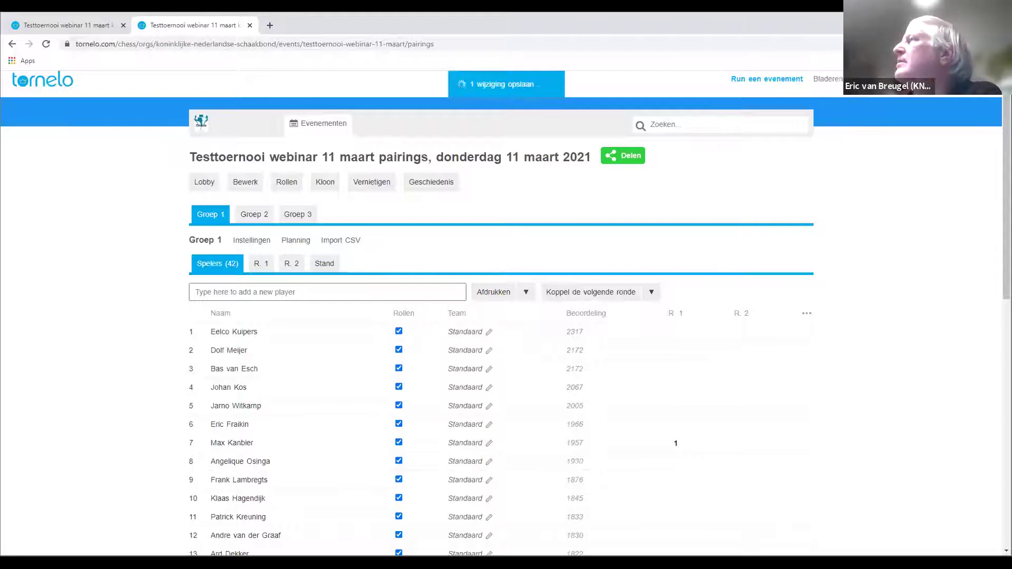
{"action": "scroll", "coordinate": [357, 274], "scroll_direction": "down", "scroll_amount": 9}
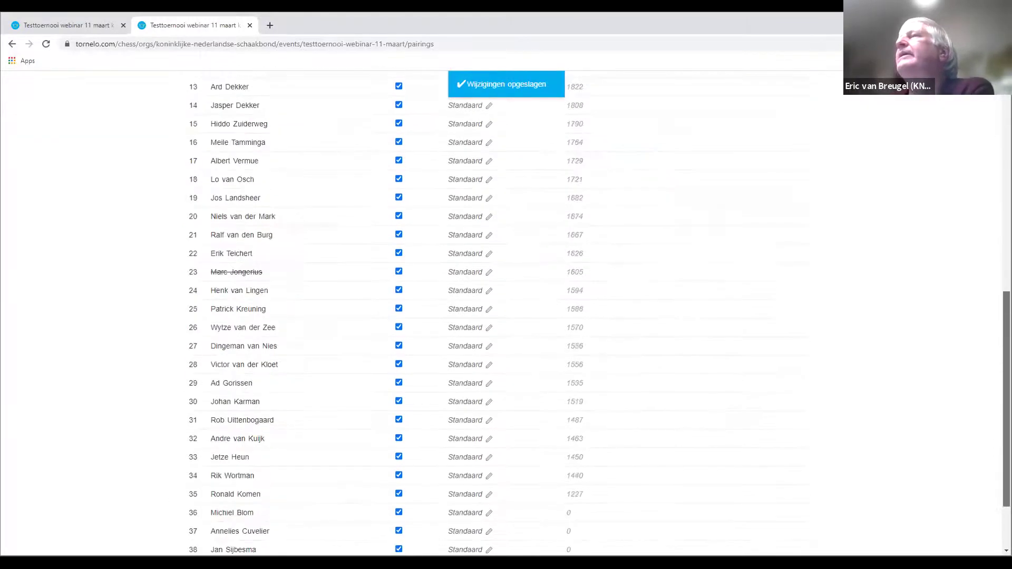
{"action": "scroll", "coordinate": [356, 273], "scroll_direction": "up", "scroll_amount": 9}
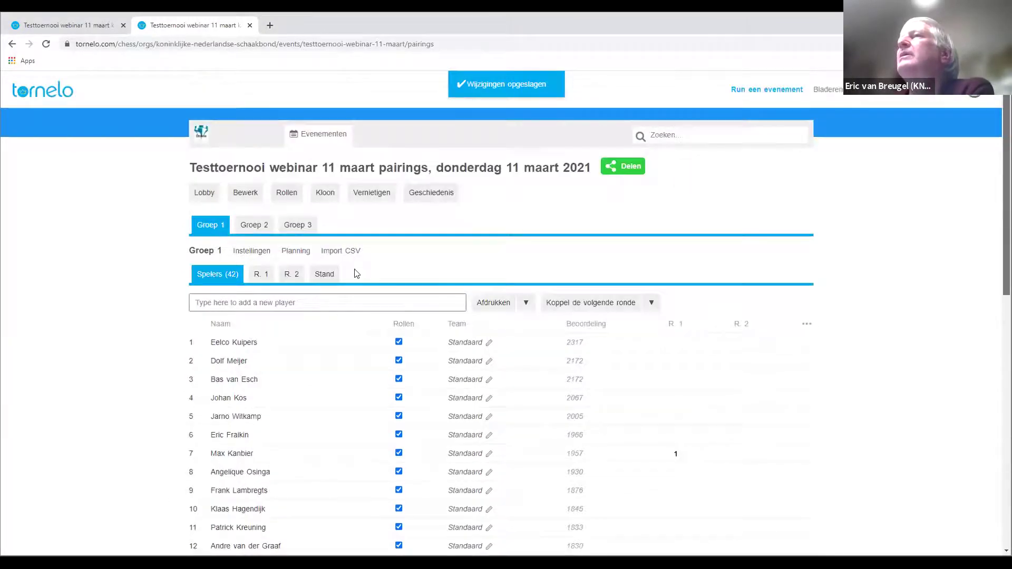
- Go to the event lobby and look through the complete Groep 1 standings
{"action": "left_click", "coordinate": [202, 195]}
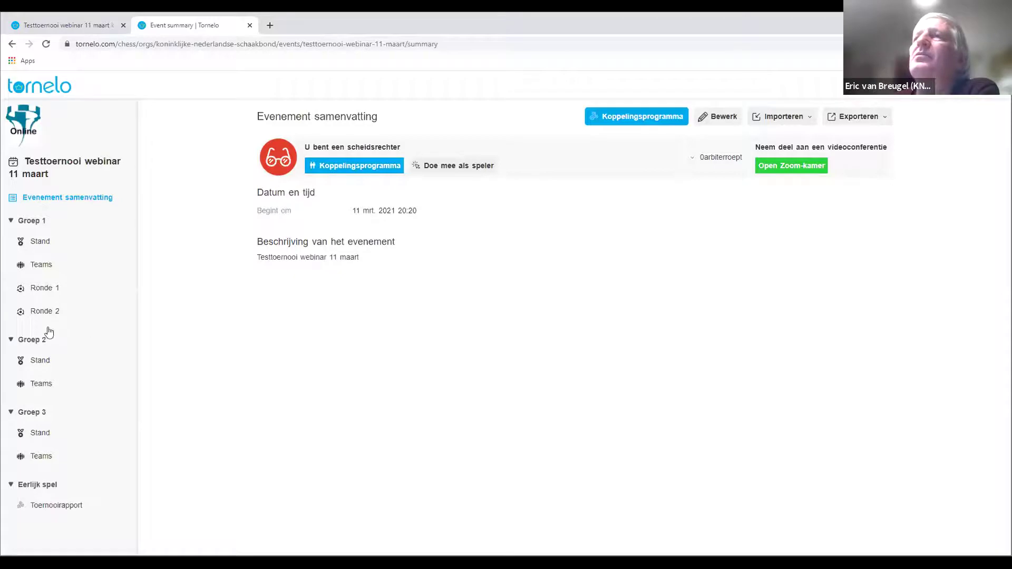
{"action": "left_click", "coordinate": [44, 240]}
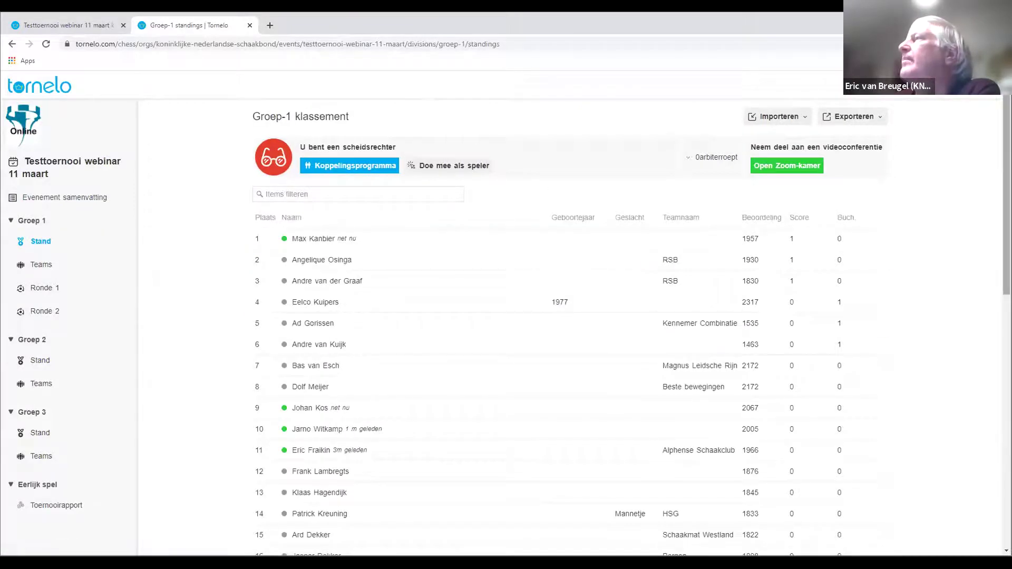
{"action": "scroll", "coordinate": [527, 327], "scroll_direction": "down", "scroll_amount": 2}
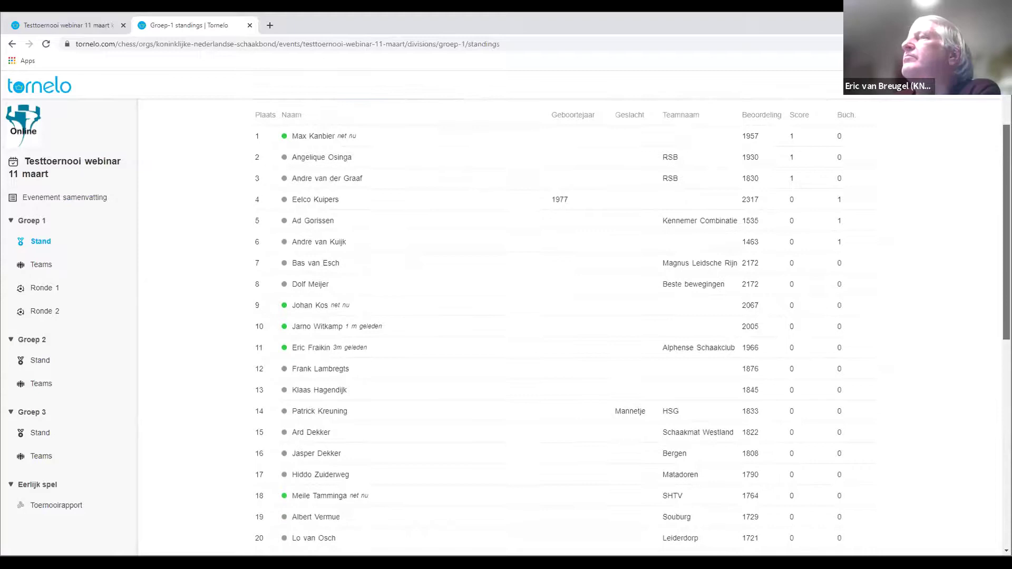
{"action": "scroll", "coordinate": [392, 137], "scroll_direction": "up", "scroll_amount": 1}
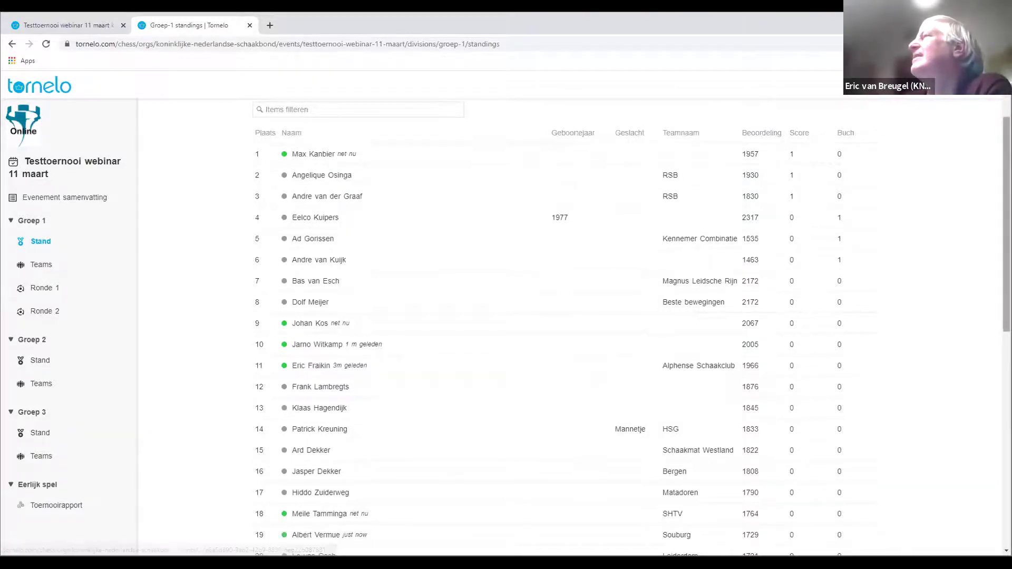
{"action": "scroll", "coordinate": [569, 327], "scroll_direction": "down", "scroll_amount": 8}
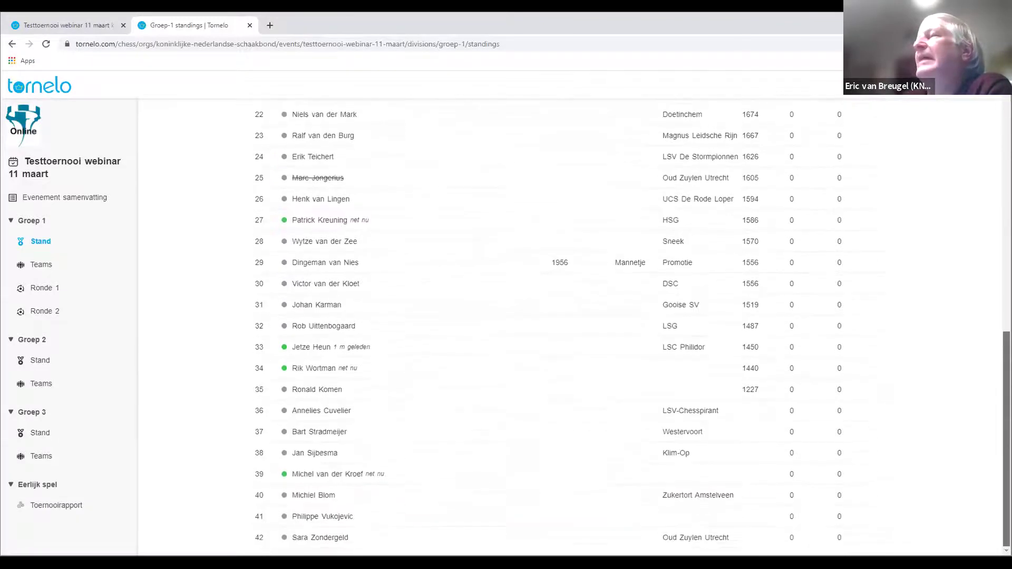
{"action": "scroll", "coordinate": [985, 393], "scroll_direction": "up", "scroll_amount": 10}
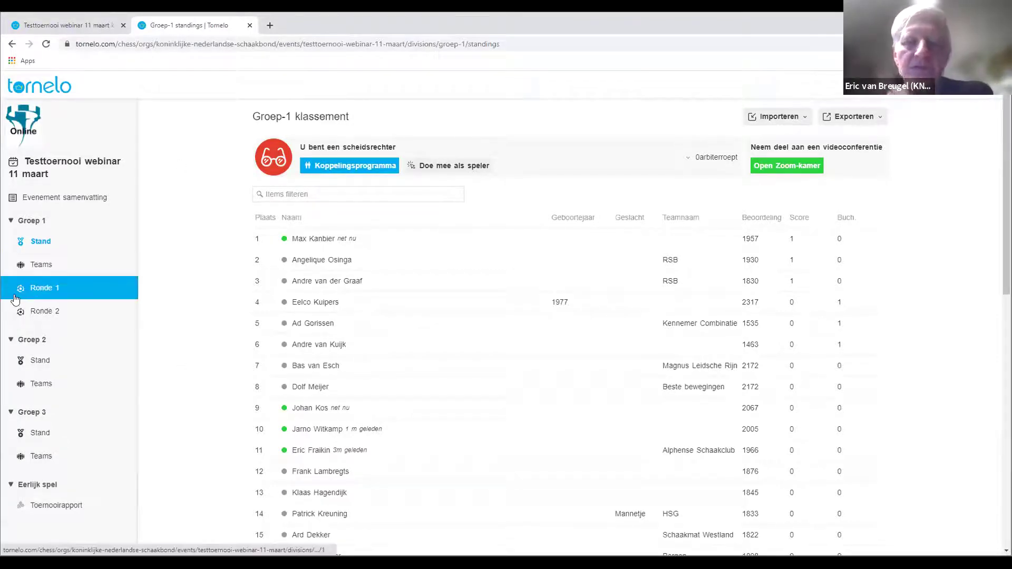
{"action": "left_click", "coordinate": [50, 360]}
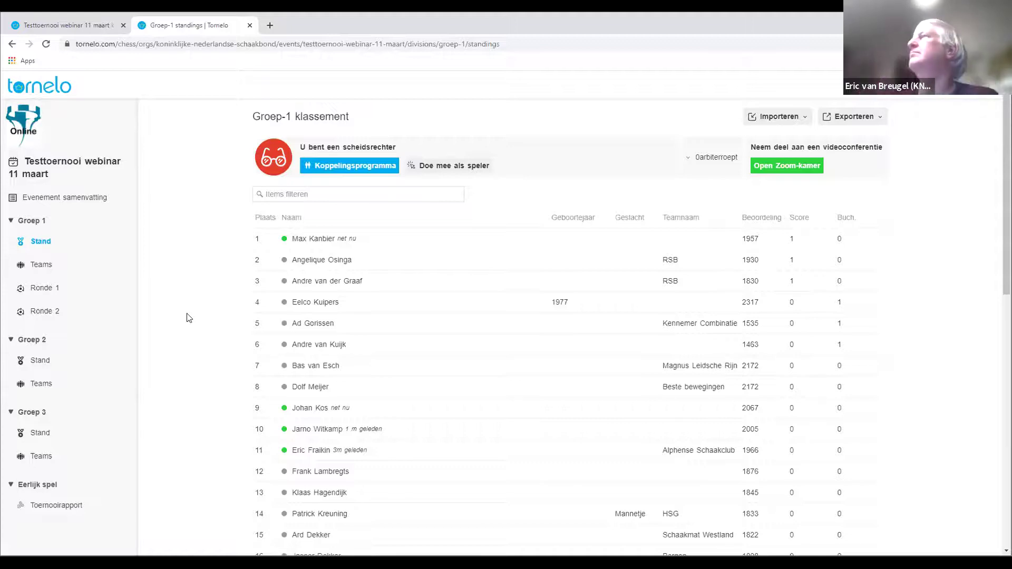
- Review the import and export options offered with the Groep 1 standings, and go back to the event summary
{"action": "left_click", "coordinate": [802, 117]}
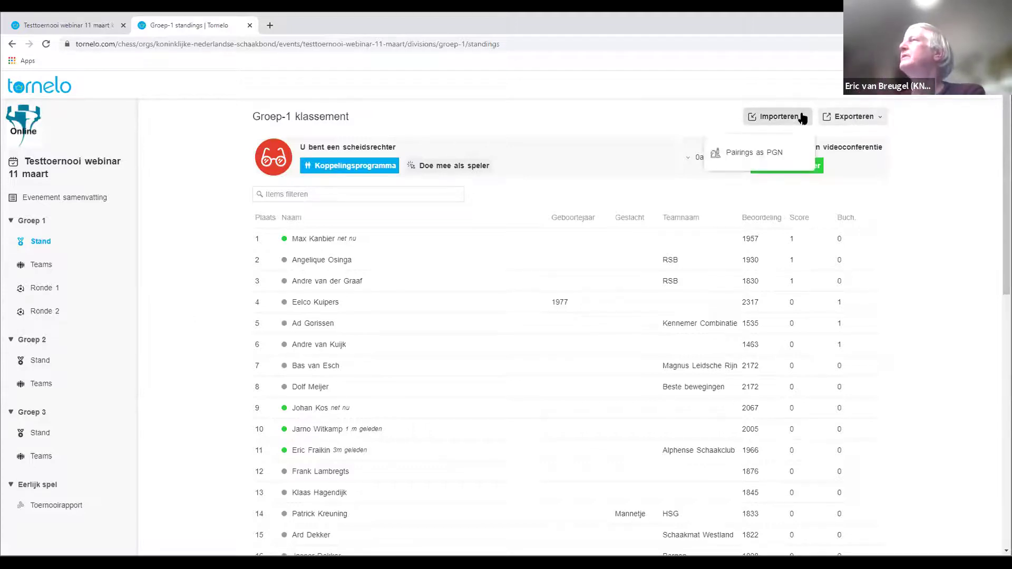
{"action": "left_click", "coordinate": [881, 117]}
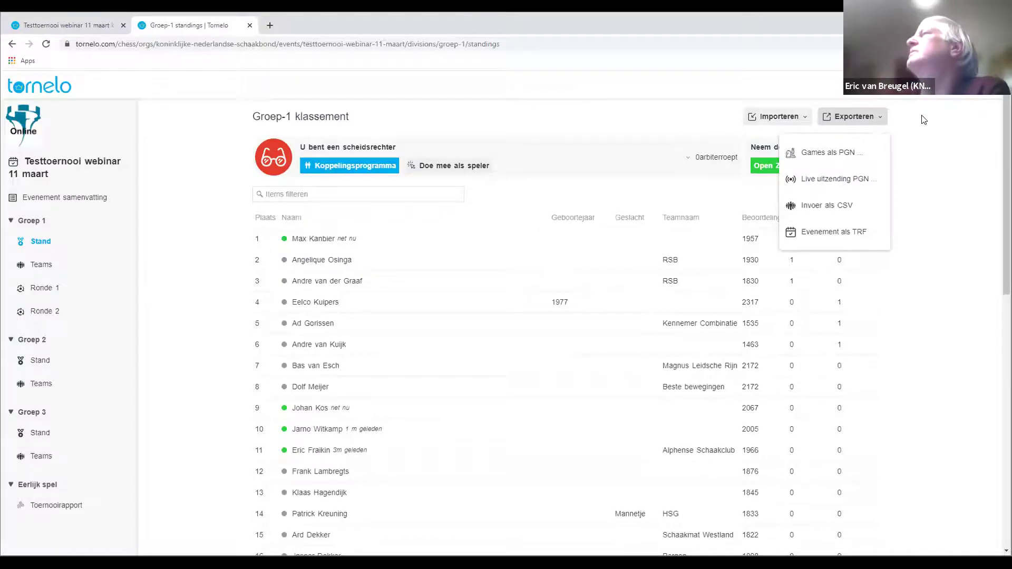
{"action": "left_click", "coordinate": [802, 120]}
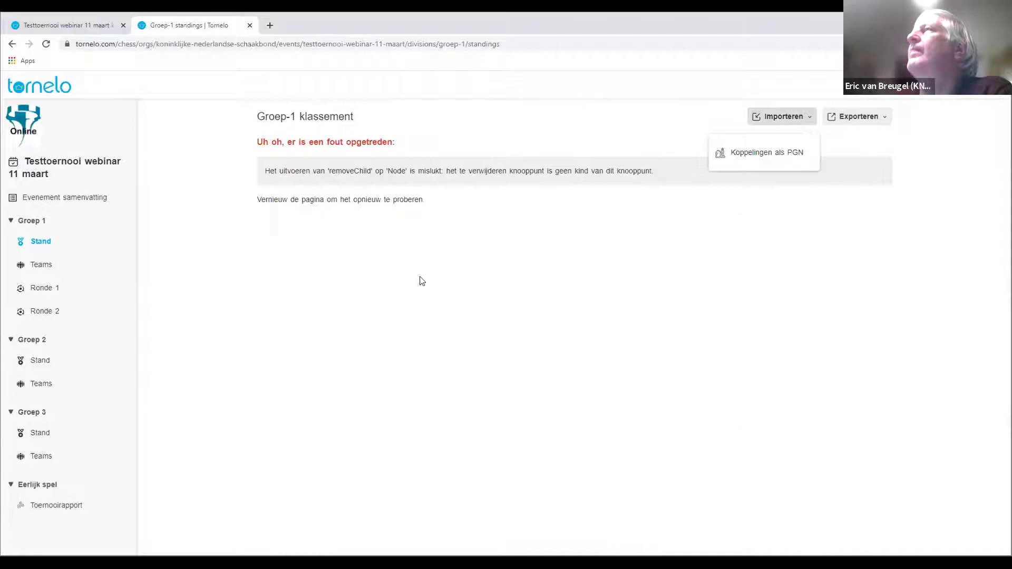
{"action": "left_click", "coordinate": [293, 248]}
{"action": "left_click", "coordinate": [64, 197]}
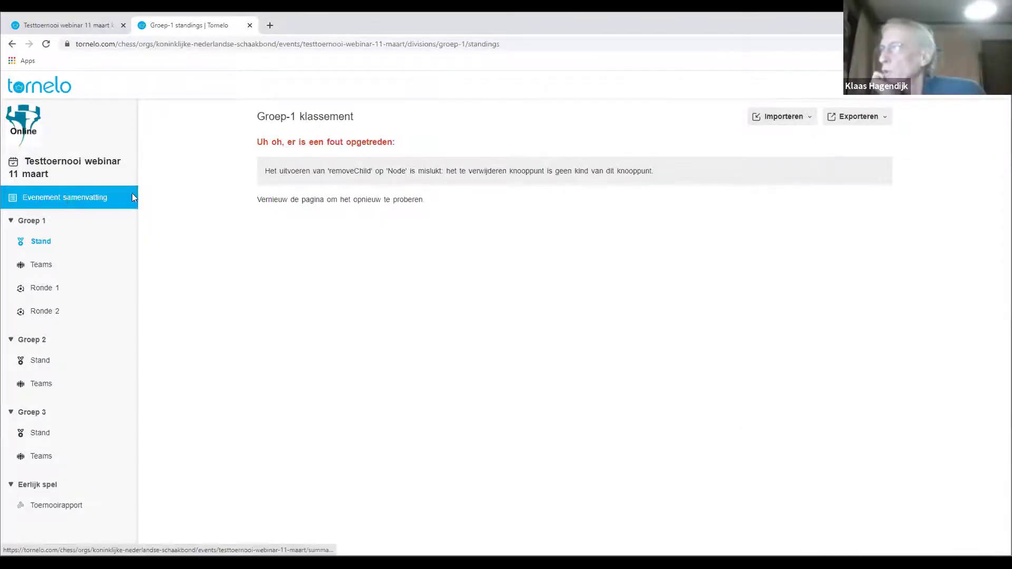